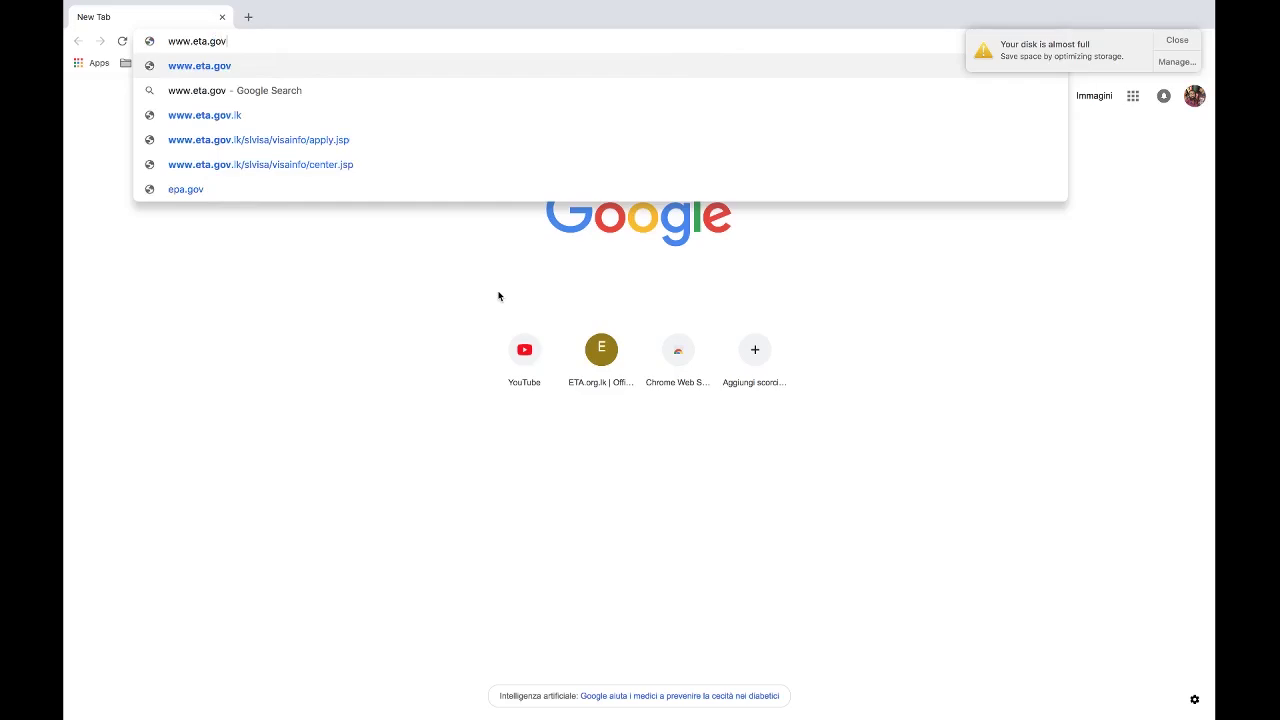
key(Return)
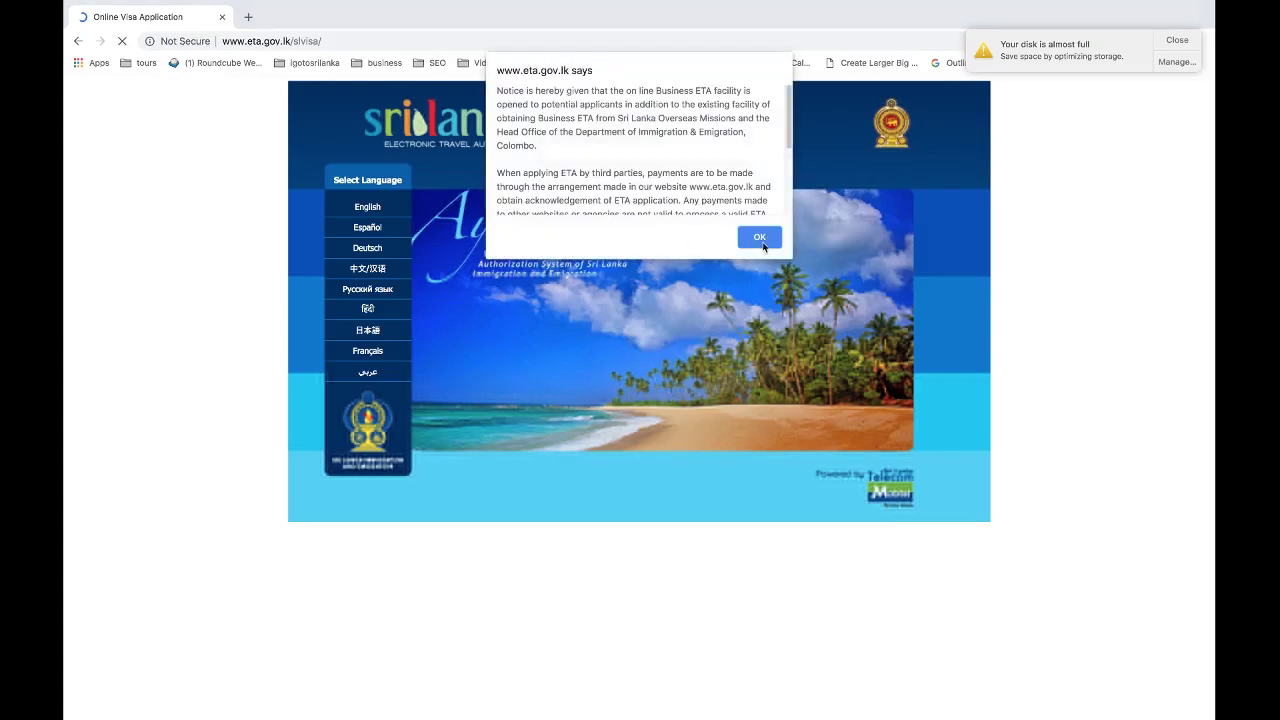
Dismiss the Business ETA notice, switch the site to English and open the Apply terms page.
click(761, 238)
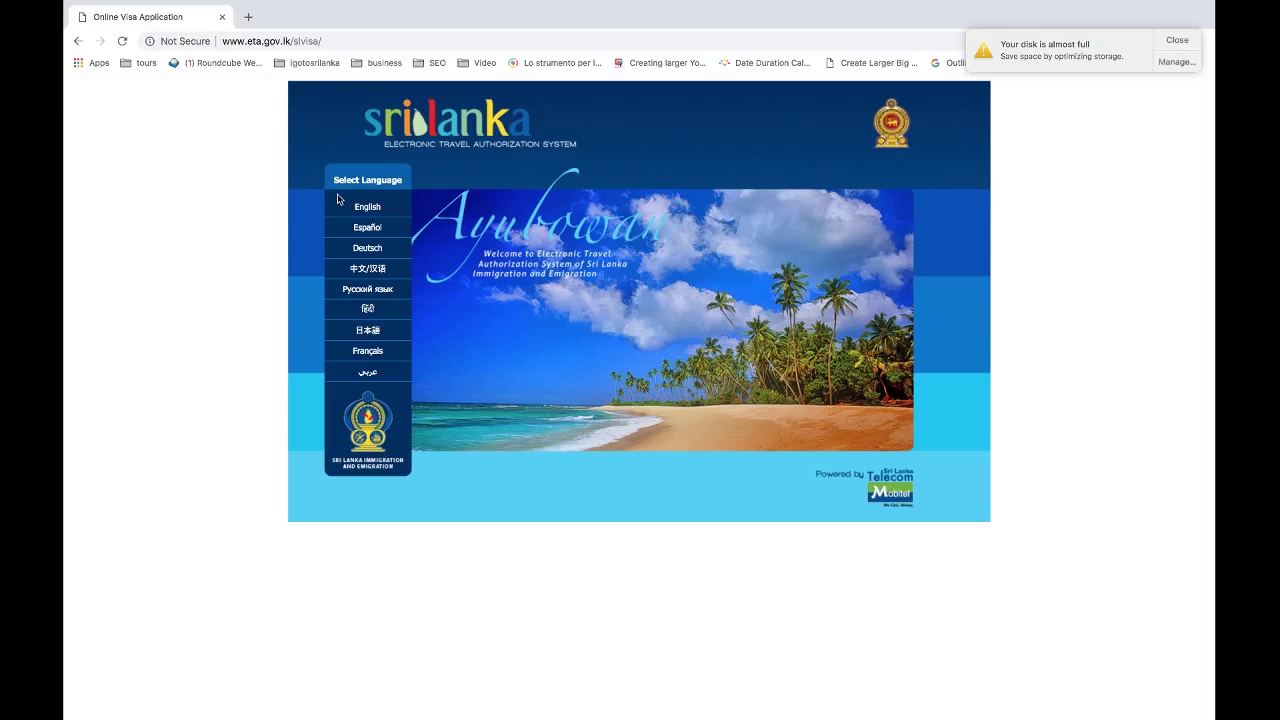
click(365, 211)
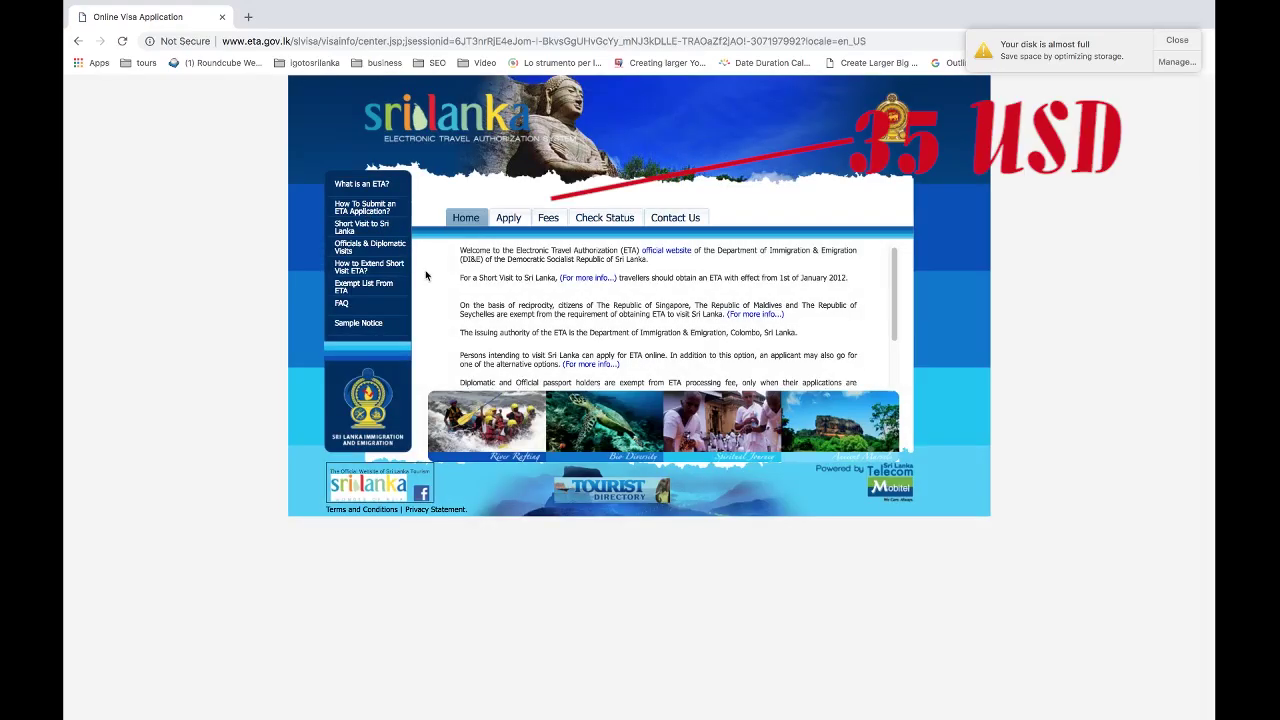
click(509, 219)
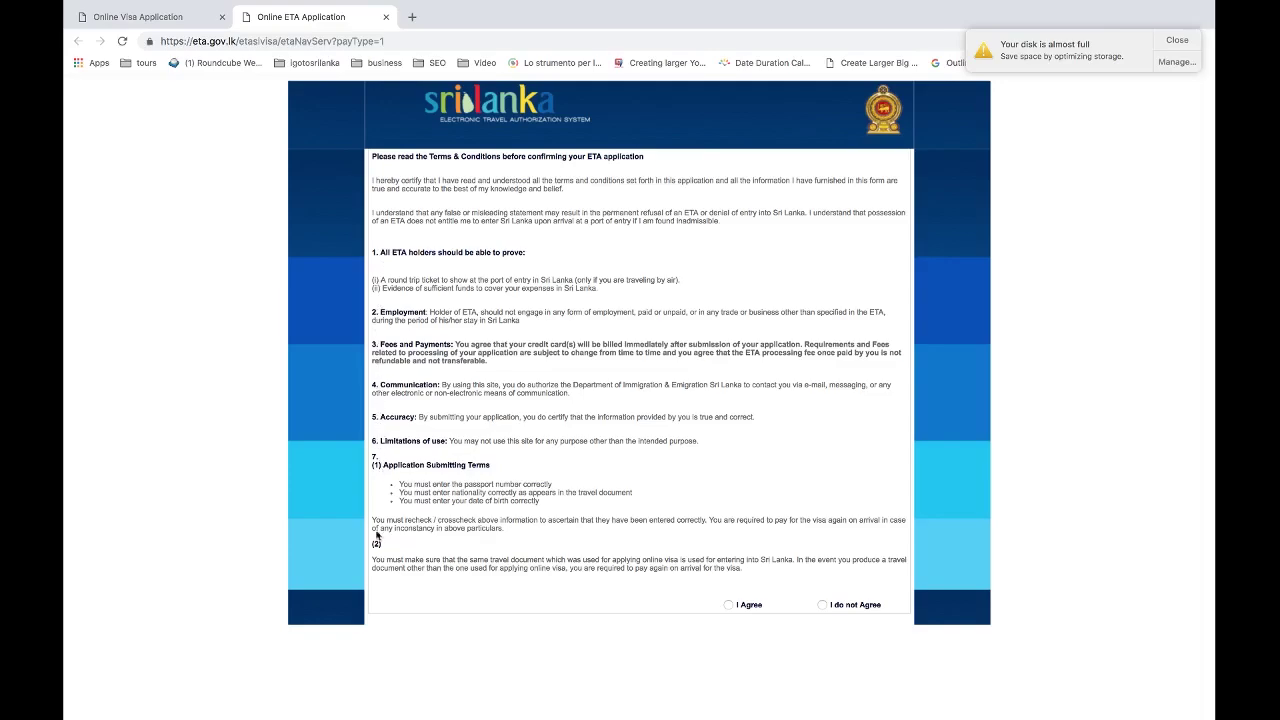
Agree to the terms and choose Apply for an Individual under Tourist ETA.
click(729, 605)
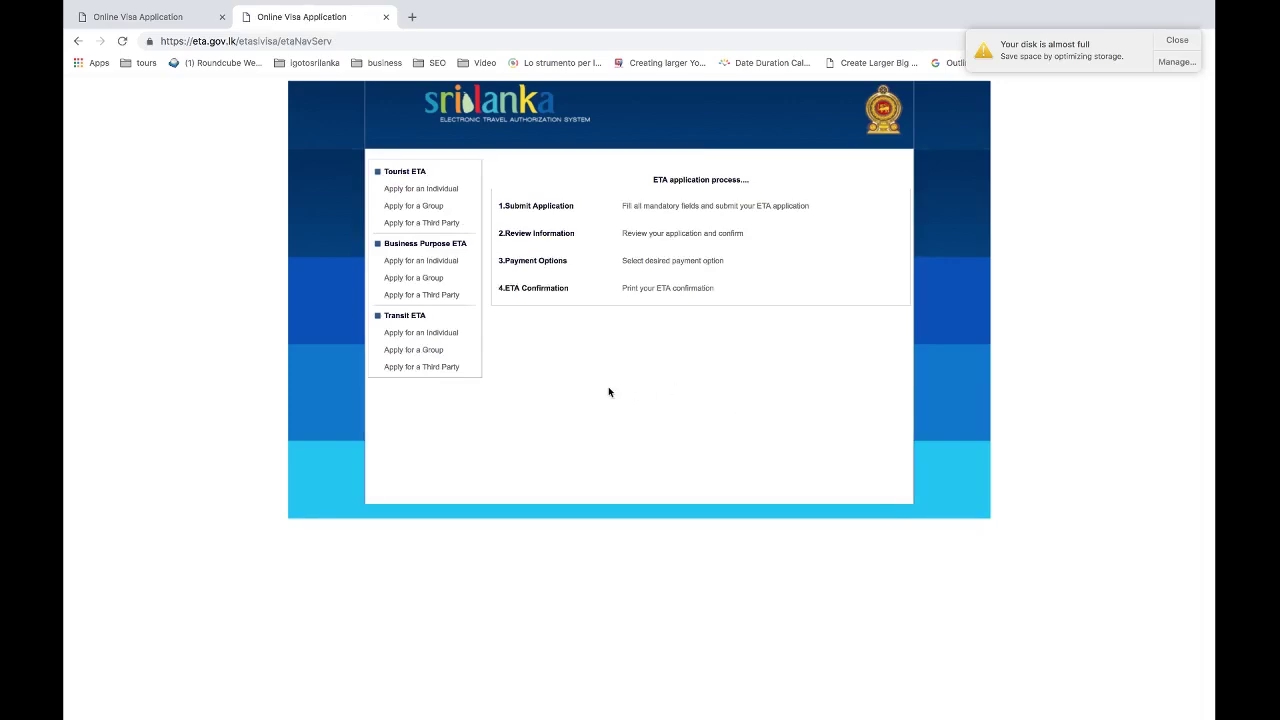
click(404, 191)
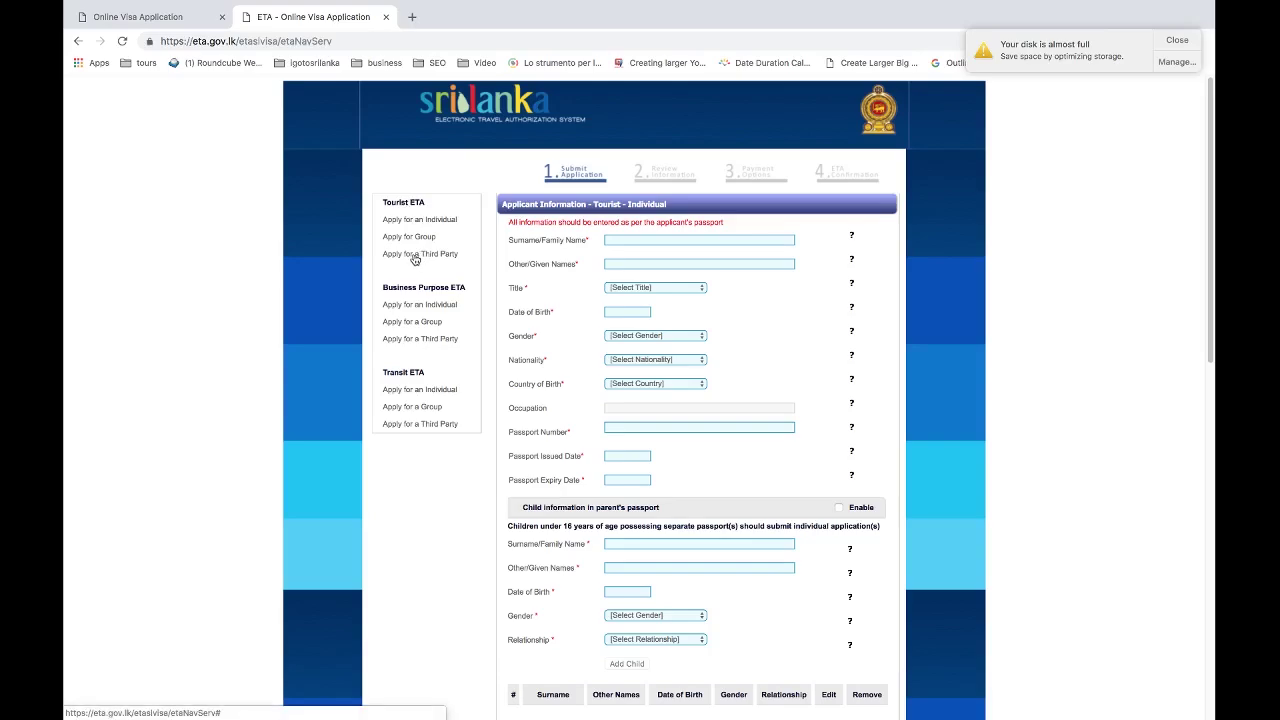
Back out of the third-party form to the individual tourist form and select the Surname field.
click(634, 238)
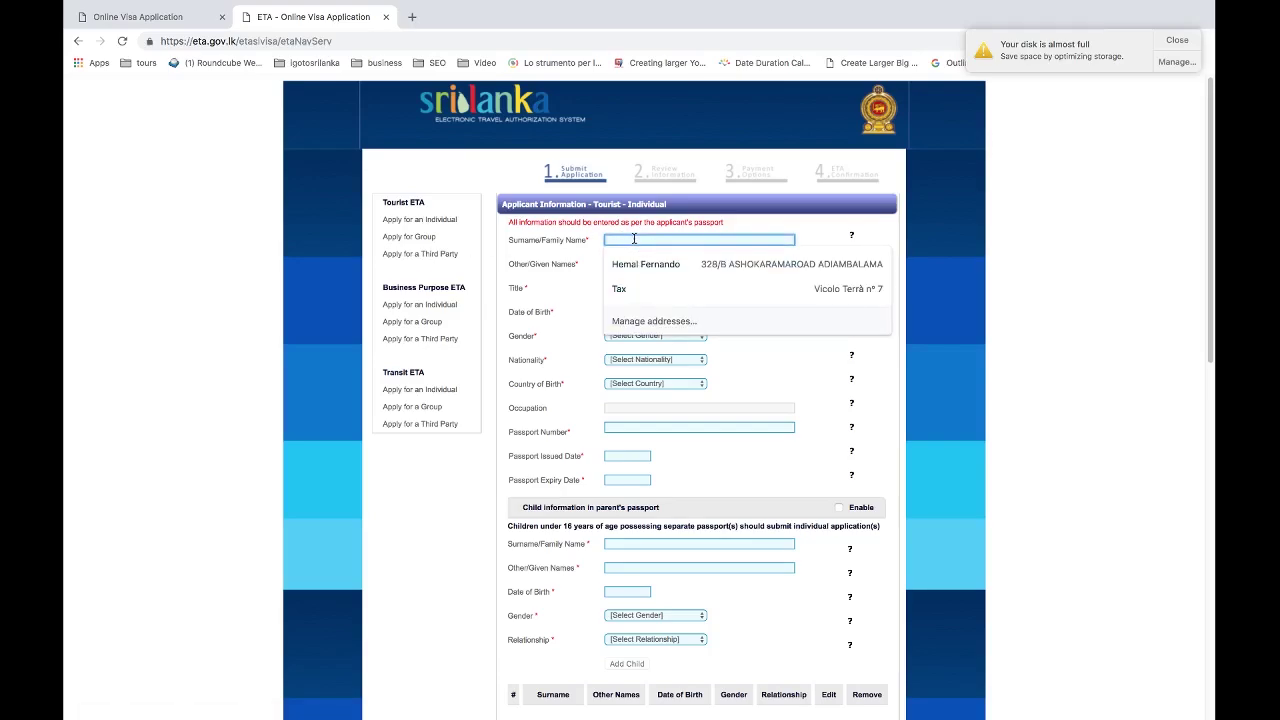
click(409, 254)
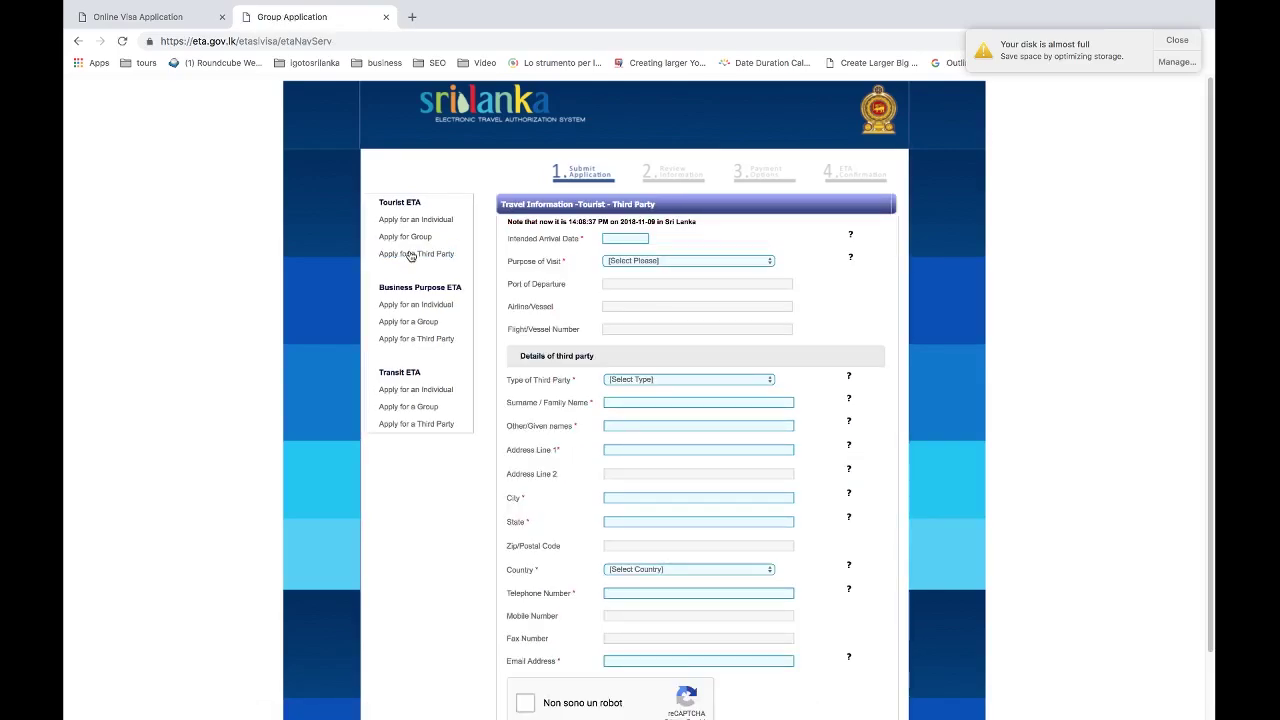
click(408, 221)
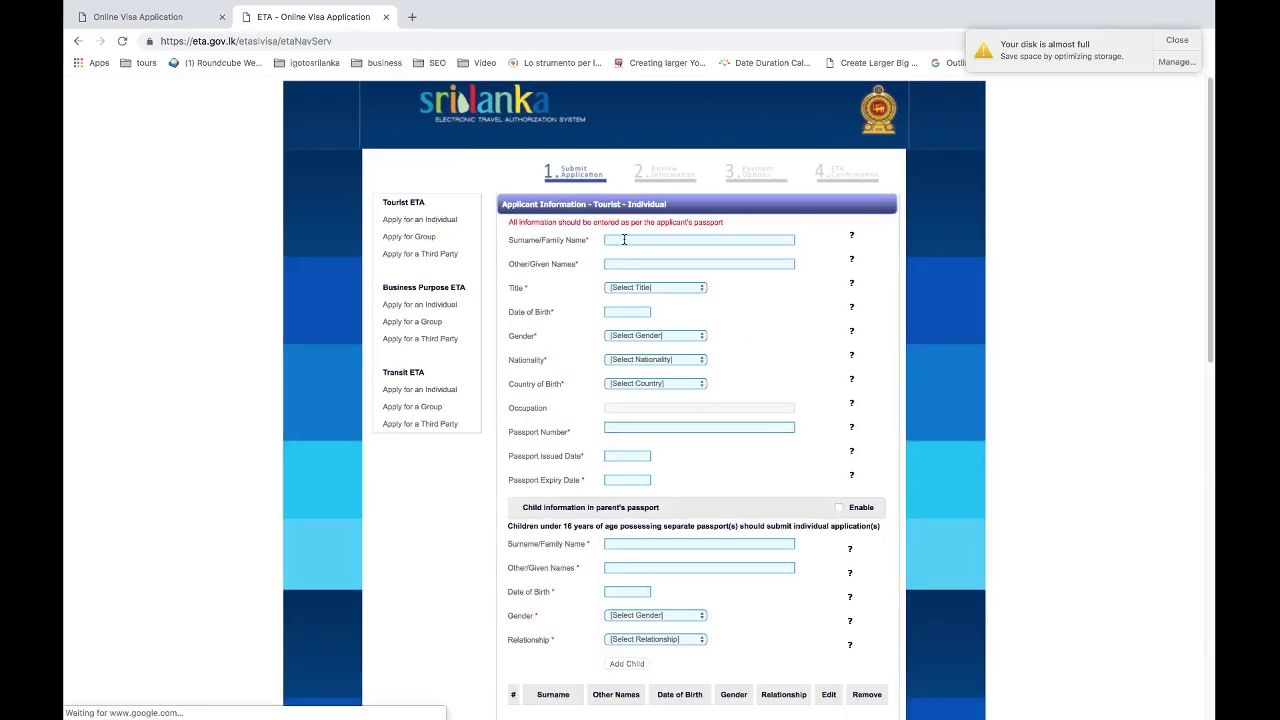
click(621, 240)
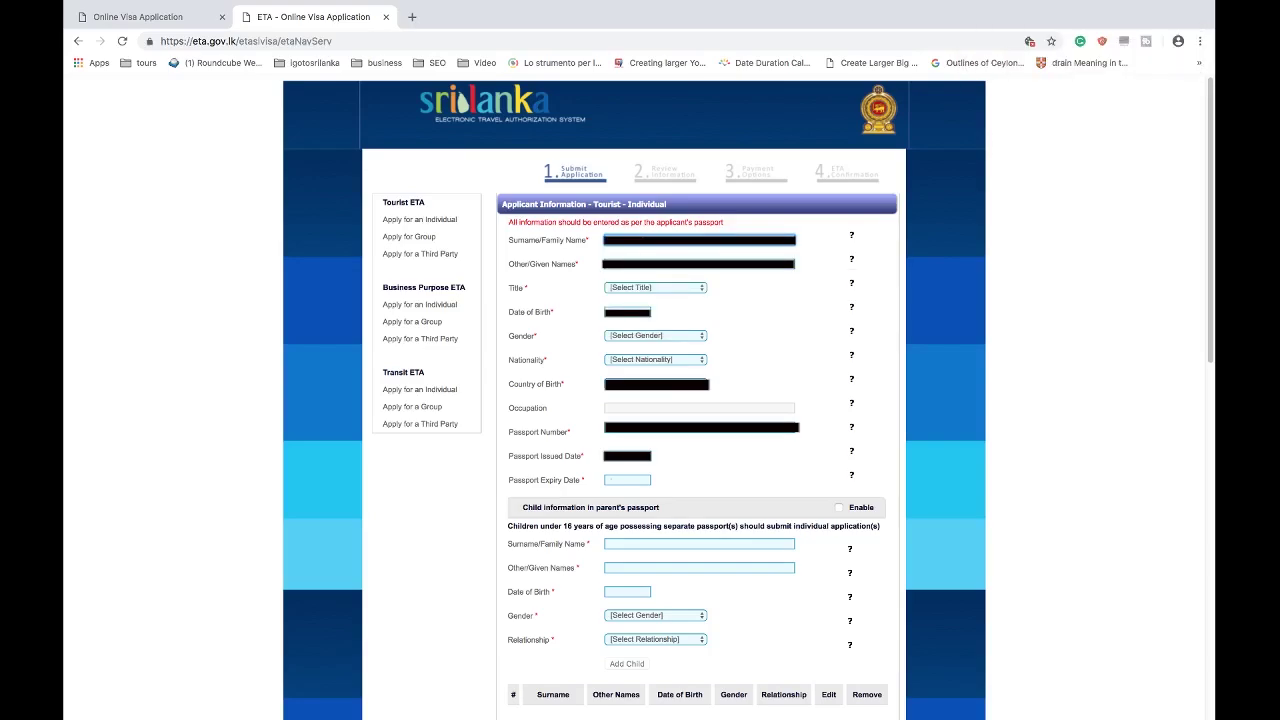
Enter the given names, set title DR and a January 1956 date of birth.
click(625, 263)
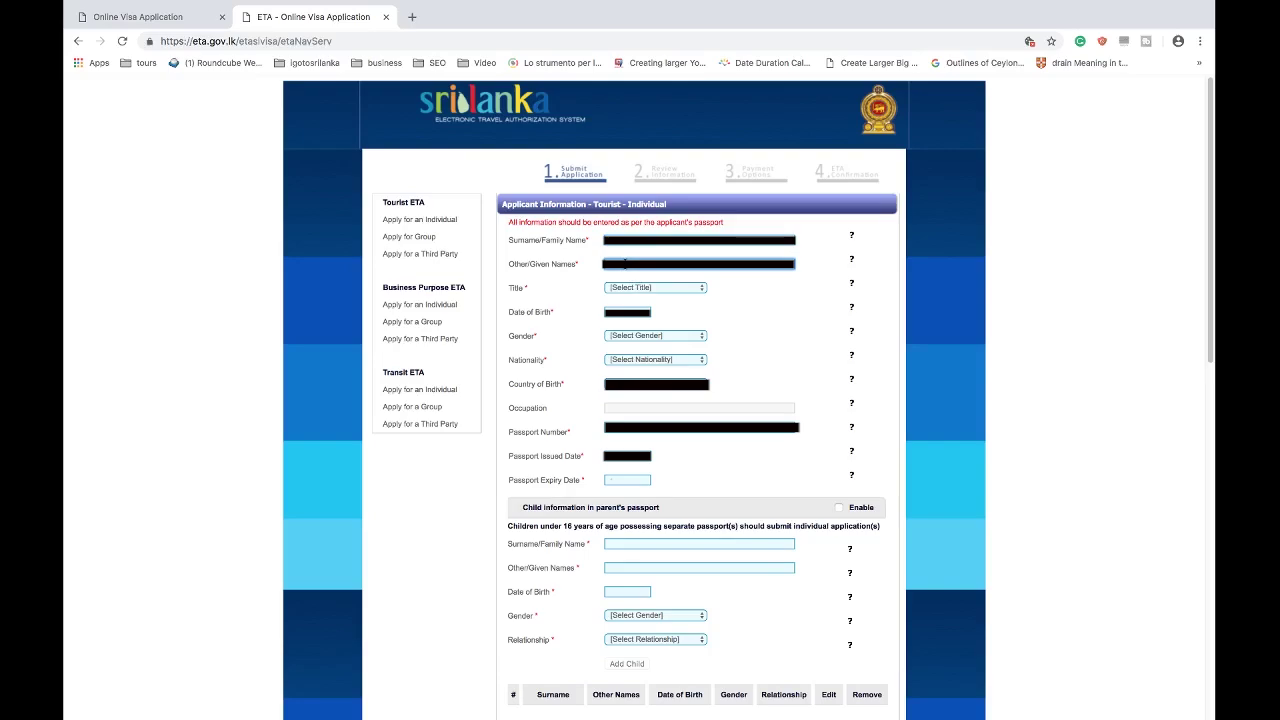
click(662, 288)
click(663, 303)
click(630, 313)
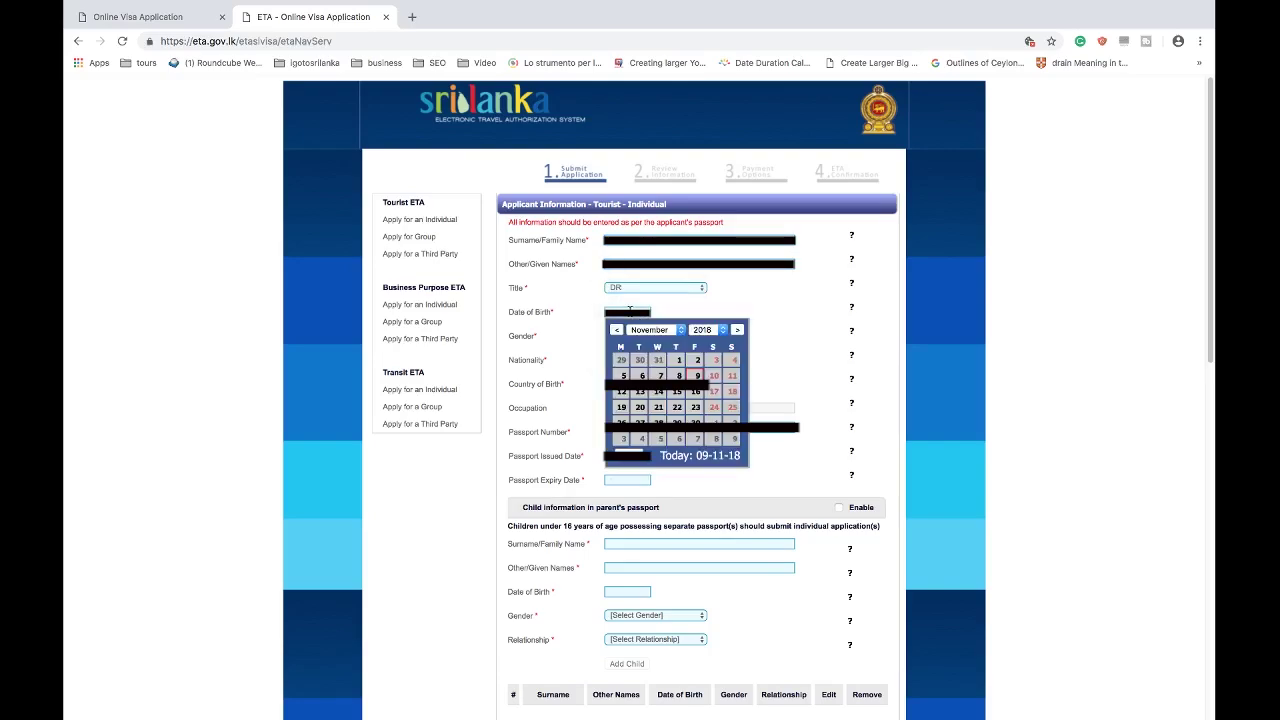
click(712, 330)
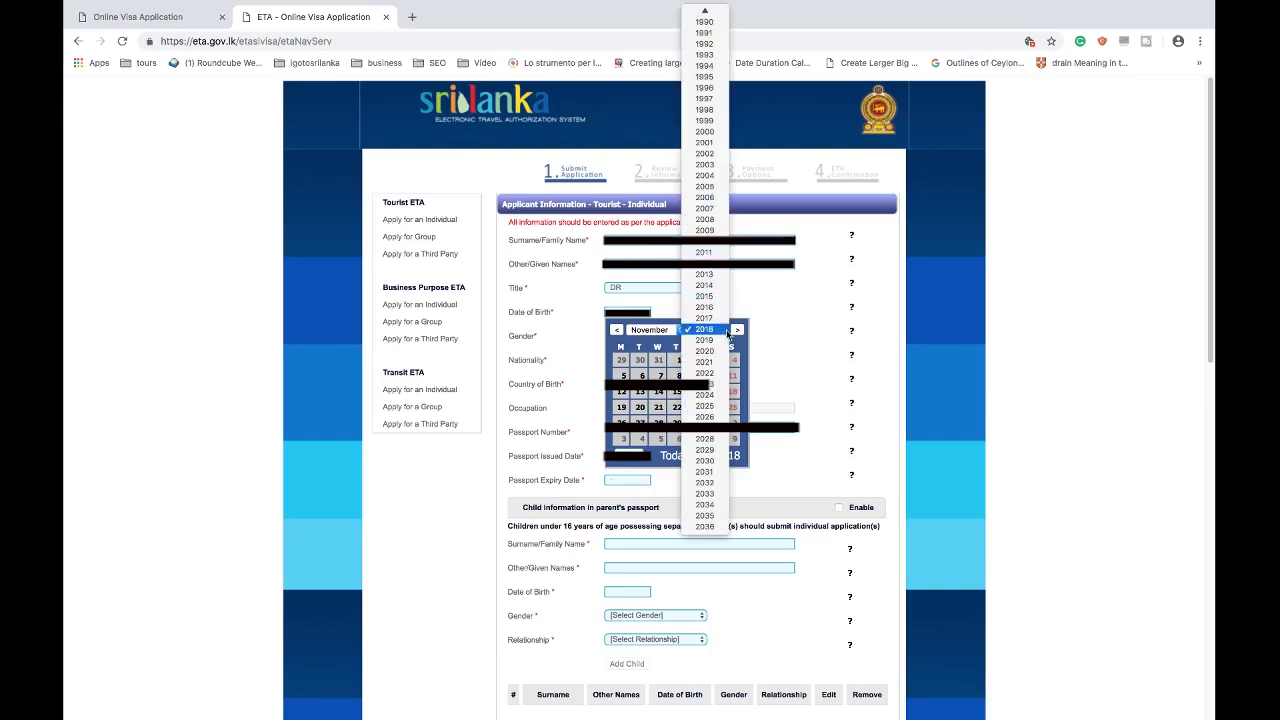
scroll(715, 130, up, 6)
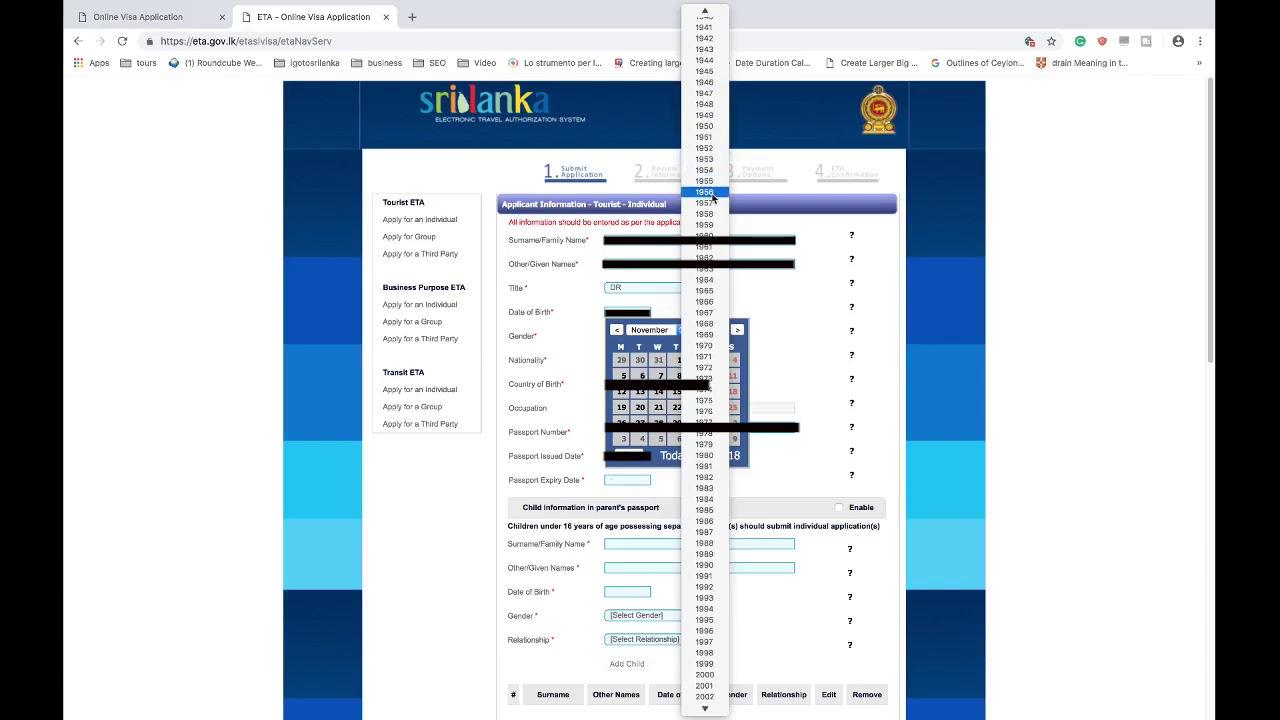
click(714, 198)
click(680, 330)
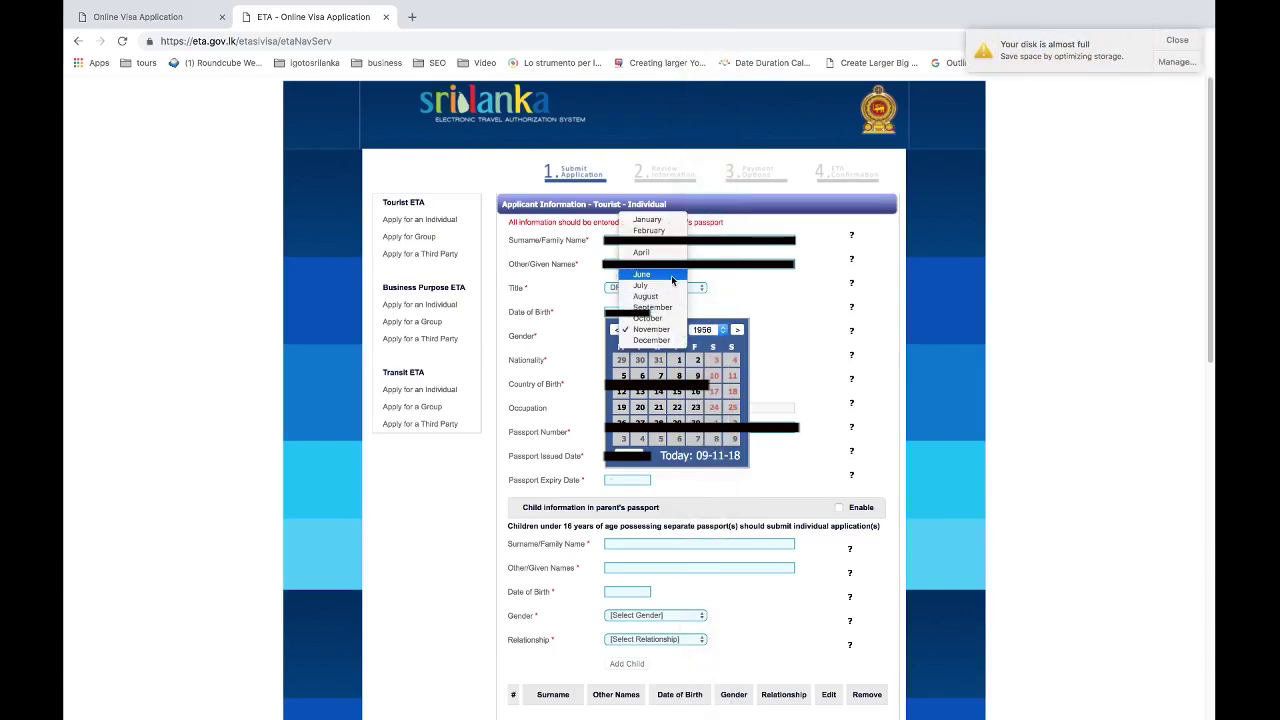
click(668, 226)
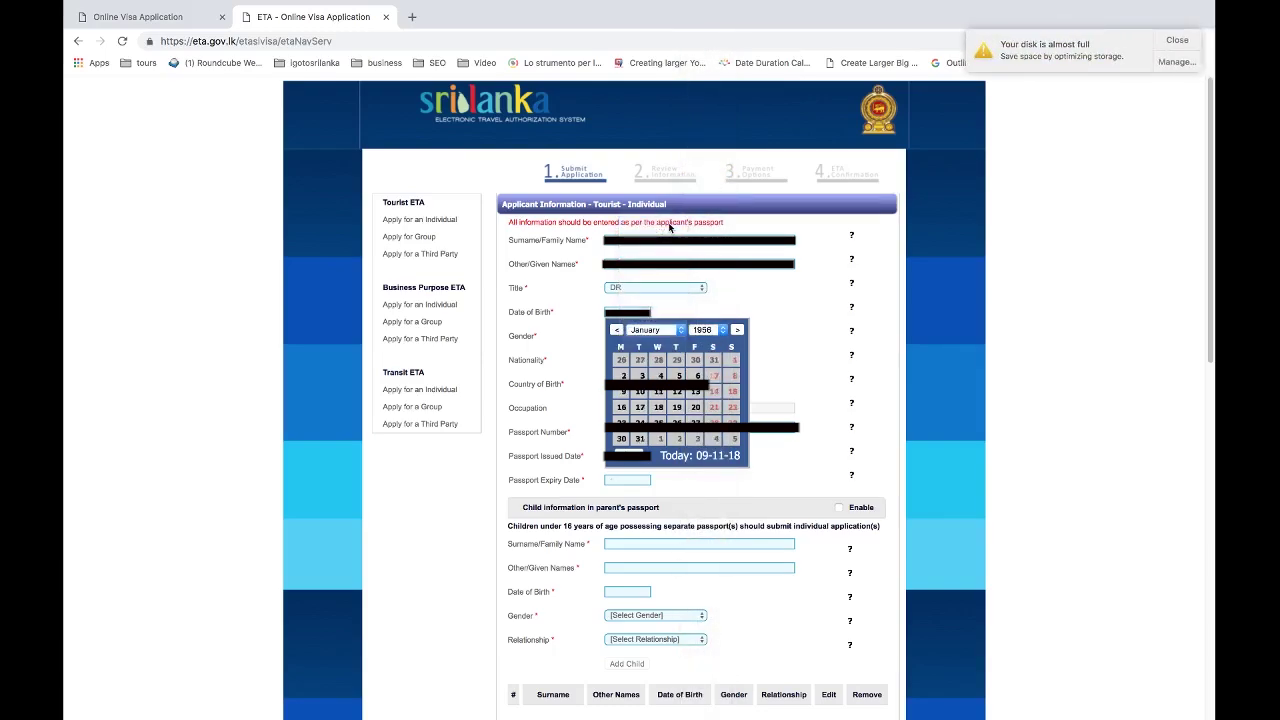
click(687, 377)
Set gender Male, nationality ITALY (ITA) and the country of birth.
click(655, 335)
click(655, 350)
click(630, 359)
scroll(630, 359, down, 10)
click(630, 360)
click(640, 385)
scroll(640, 390, down, 5)
click(640, 392)
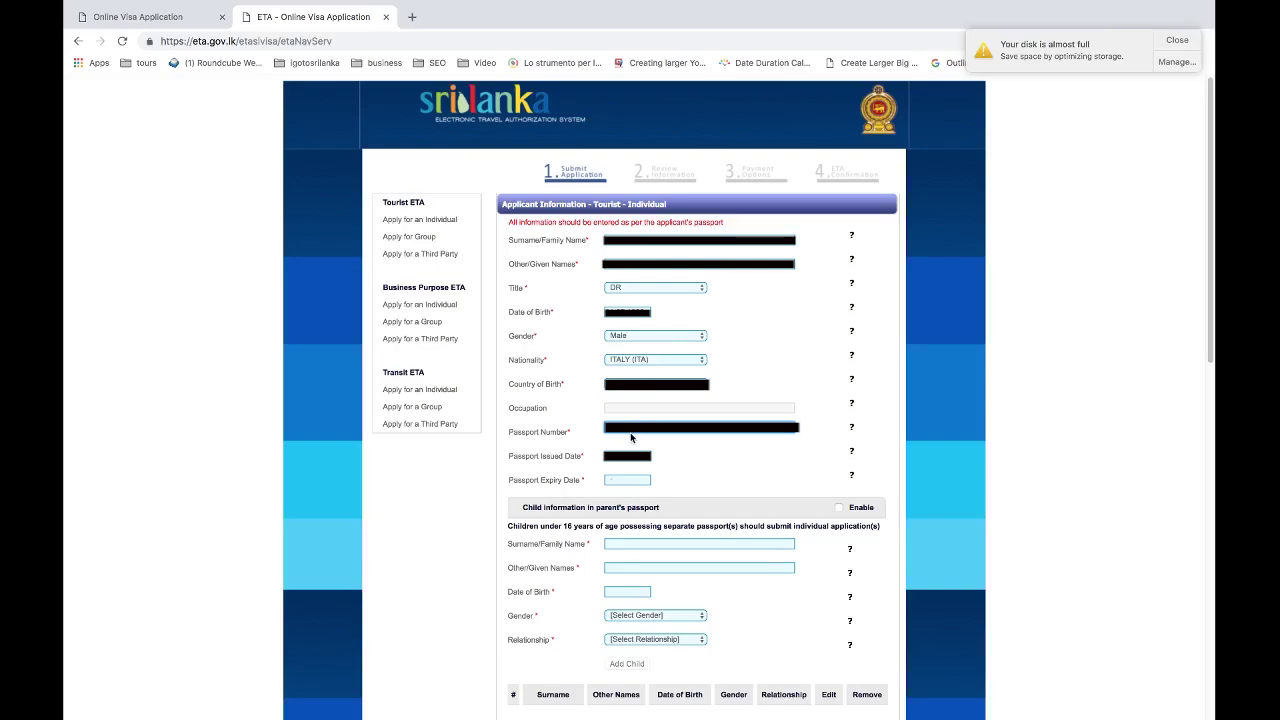
Set the passport issue date to a day in May 2014.
scroll(680, 465, down, 1)
scroll(680, 465, down, 1)
click(635, 468)
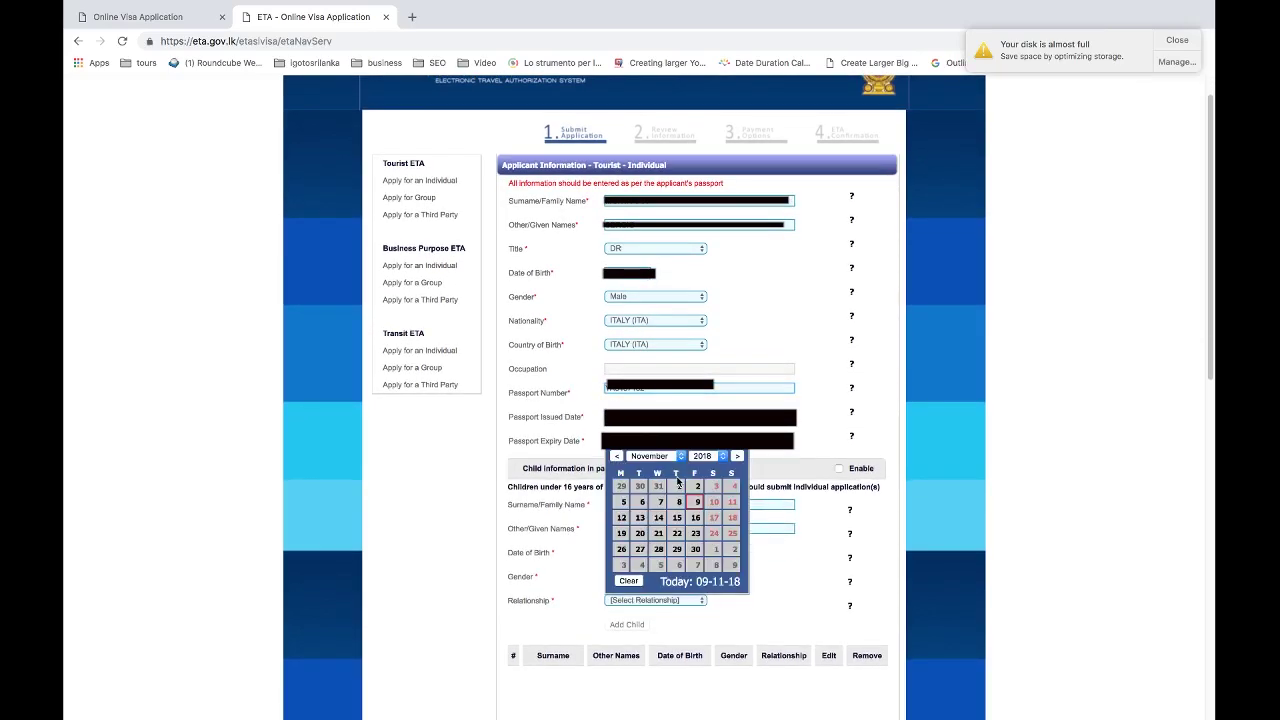
click(704, 456)
click(704, 408)
click(680, 456)
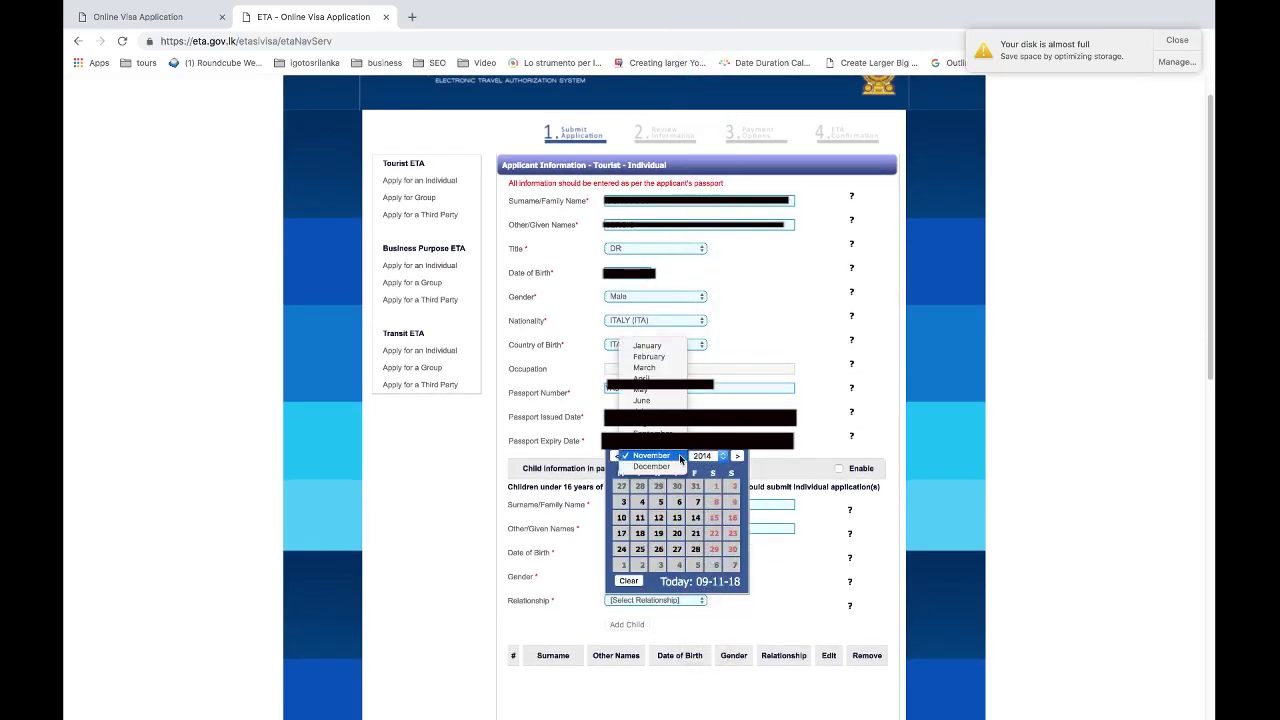
click(665, 394)
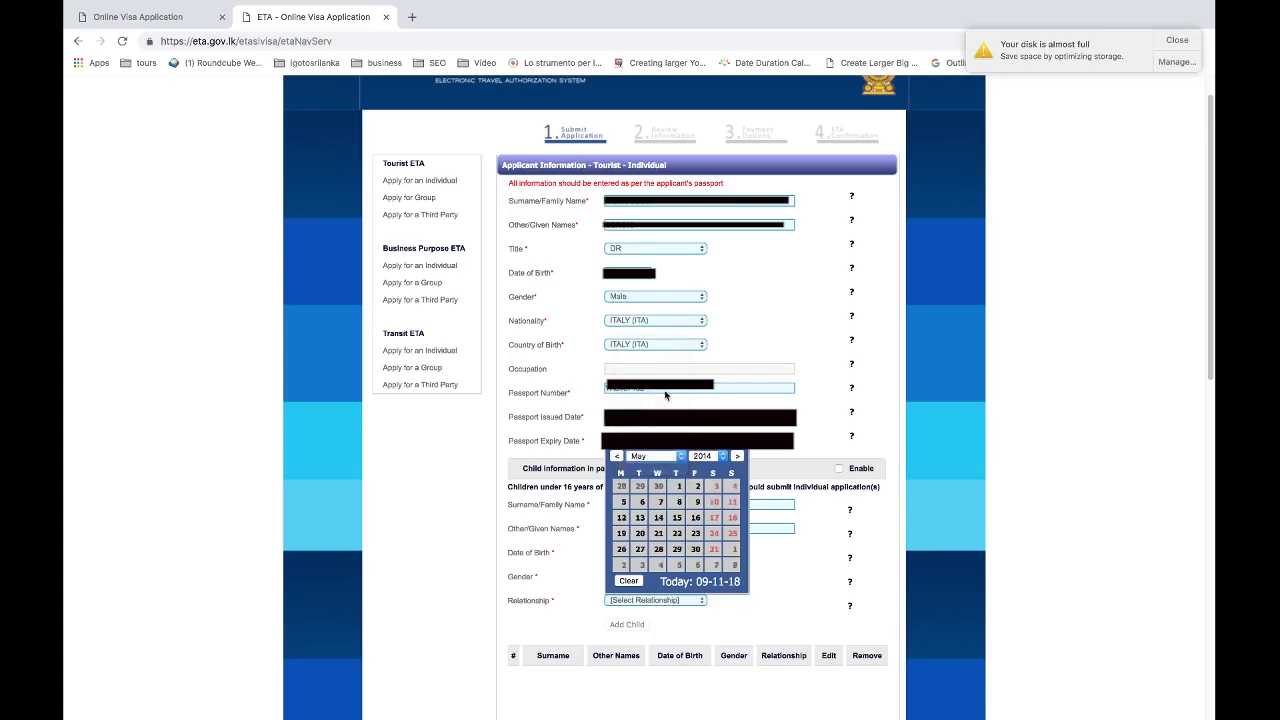
click(640, 549)
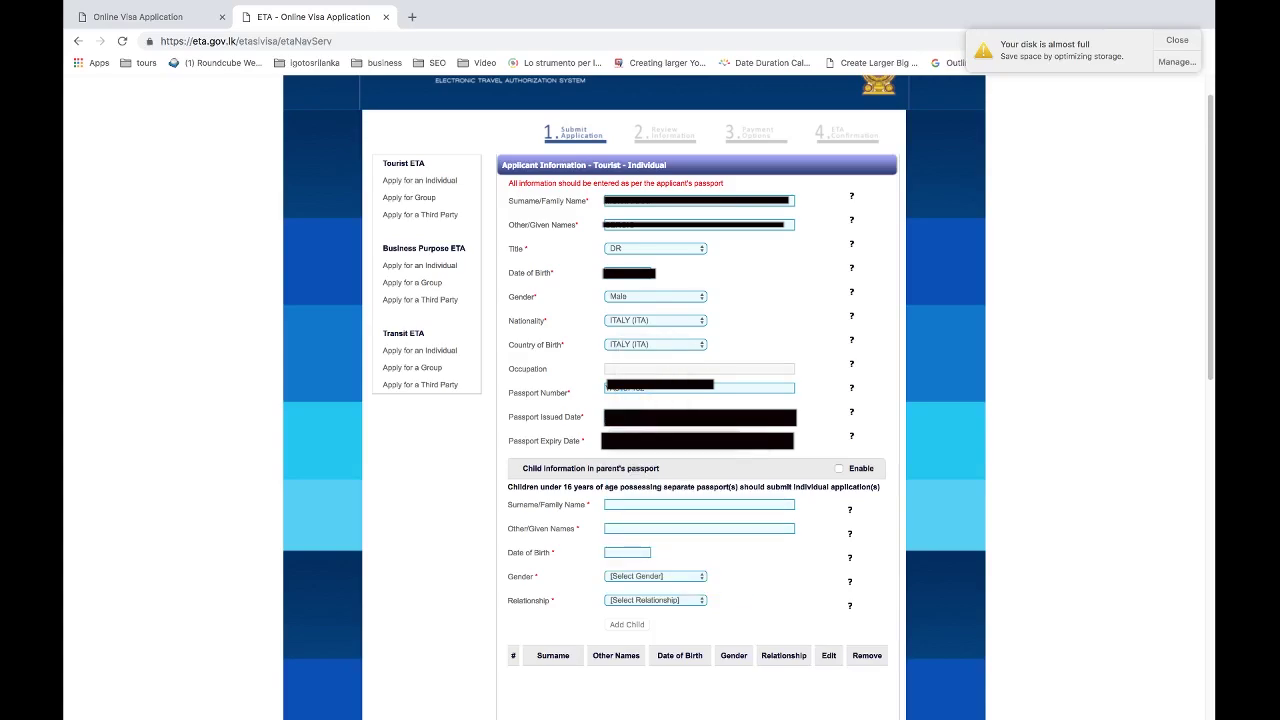
Set the passport expiry date to a day in May 2024.
click(700, 441)
click(723, 460)
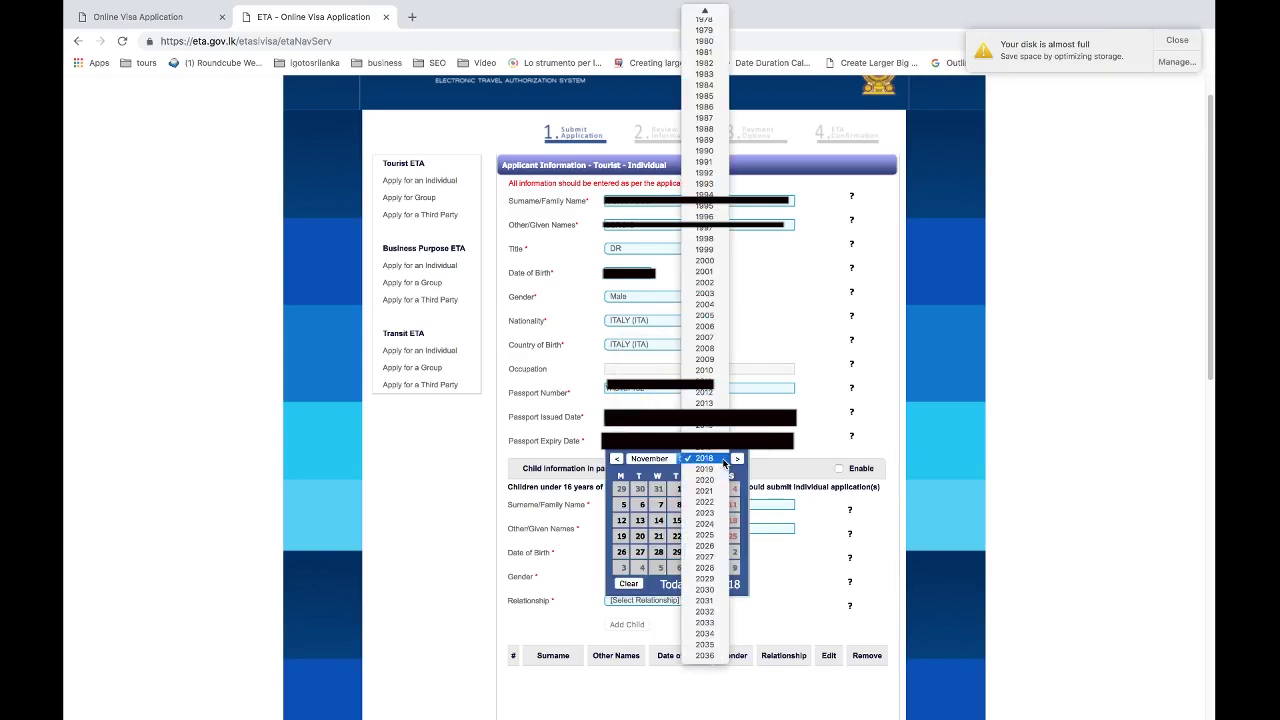
click(707, 524)
click(652, 458)
click(672, 394)
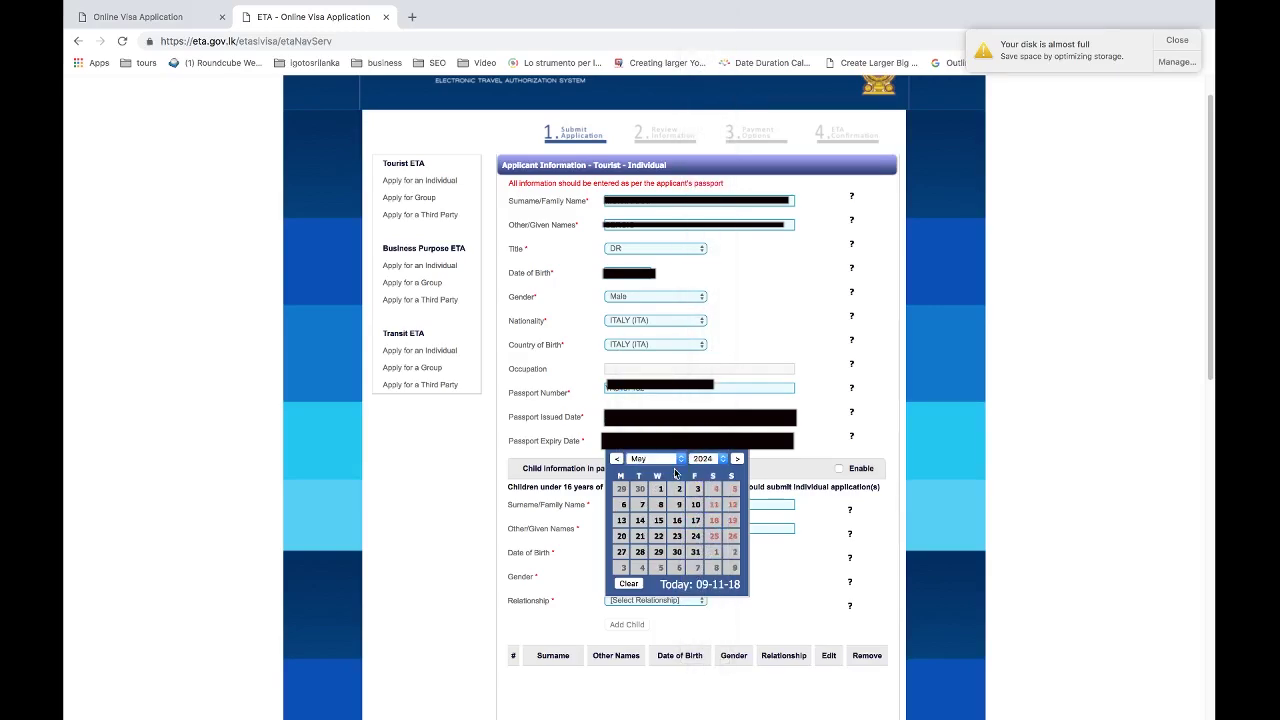
click(679, 554)
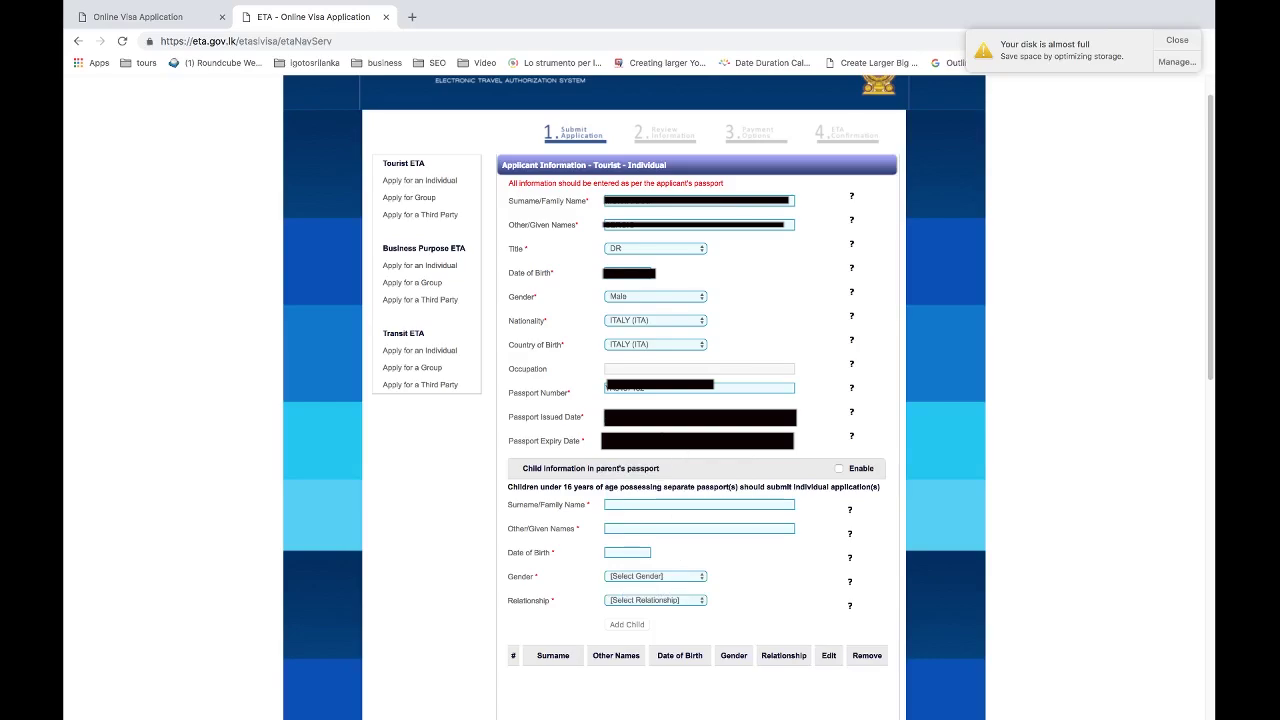
click(697, 440)
click(696, 532)
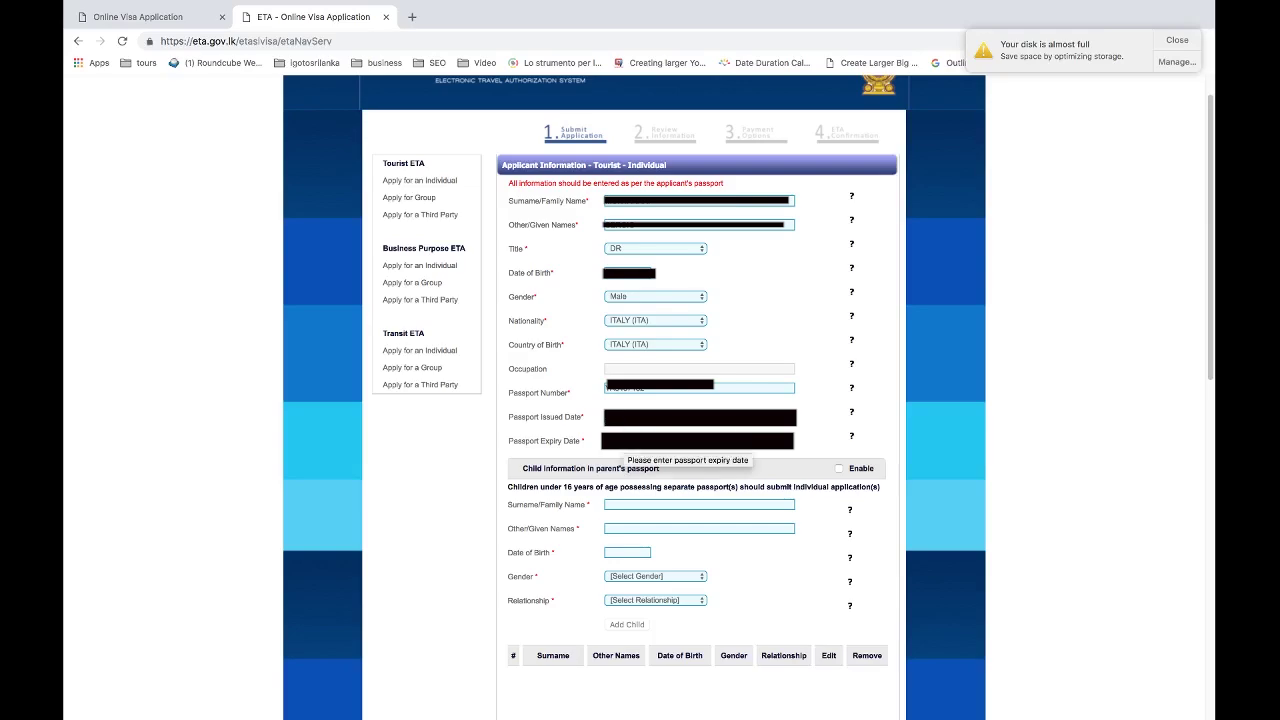
click(685, 442)
click(662, 556)
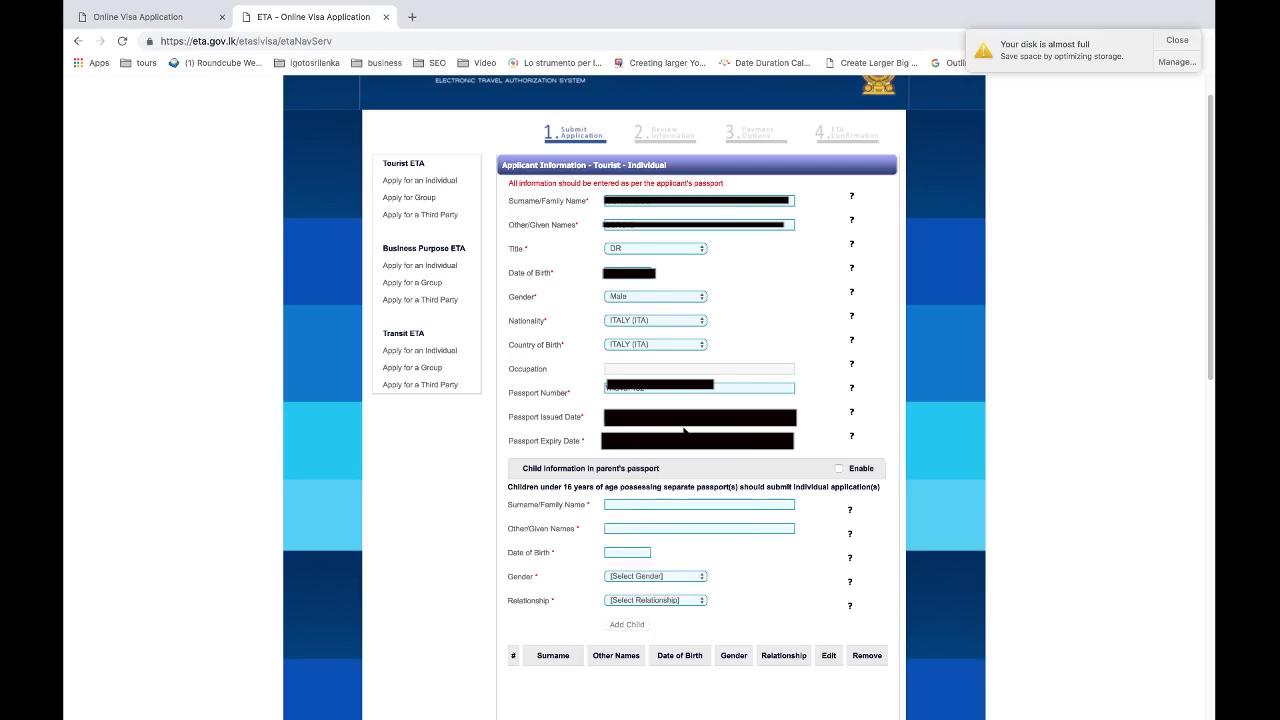
Move to the intended arrival date and choose December as its month.
key(Tab)
click(650, 415)
click(650, 423)
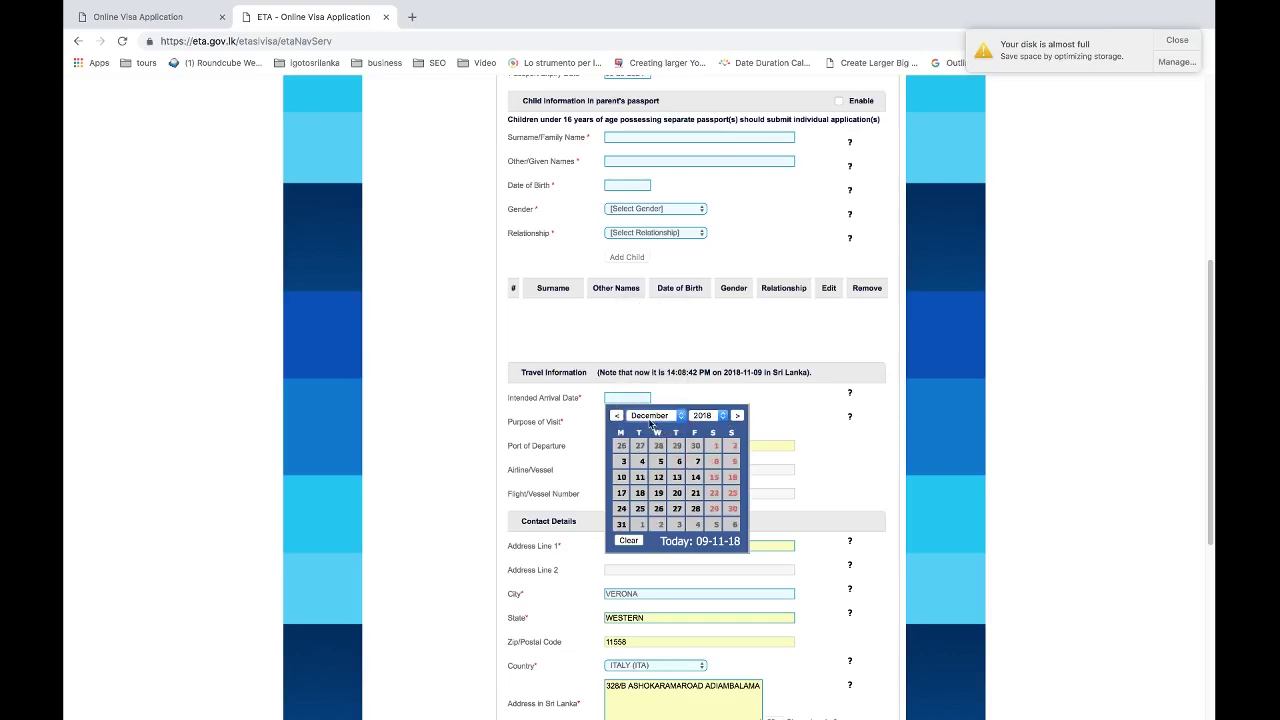
Set arrival to 21 December 2018 and purpose of visit to Sightseeing or Holidaying.
click(695, 493)
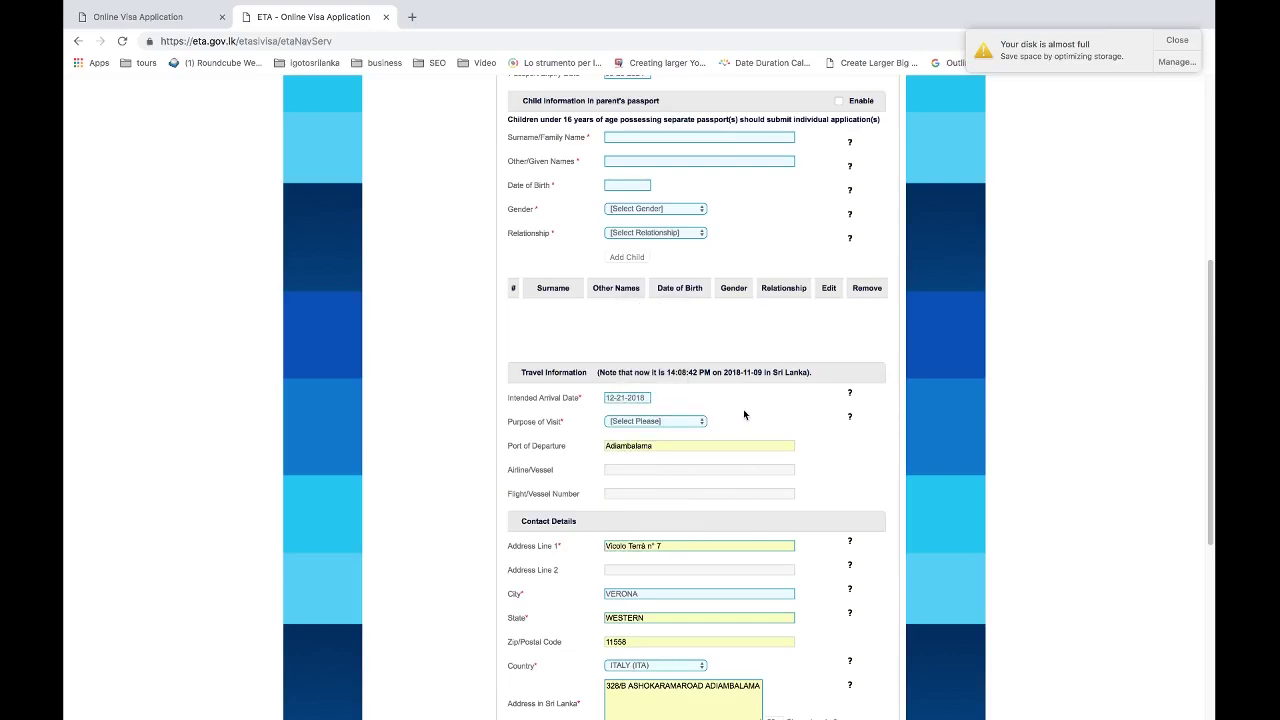
click(620, 421)
click(638, 452)
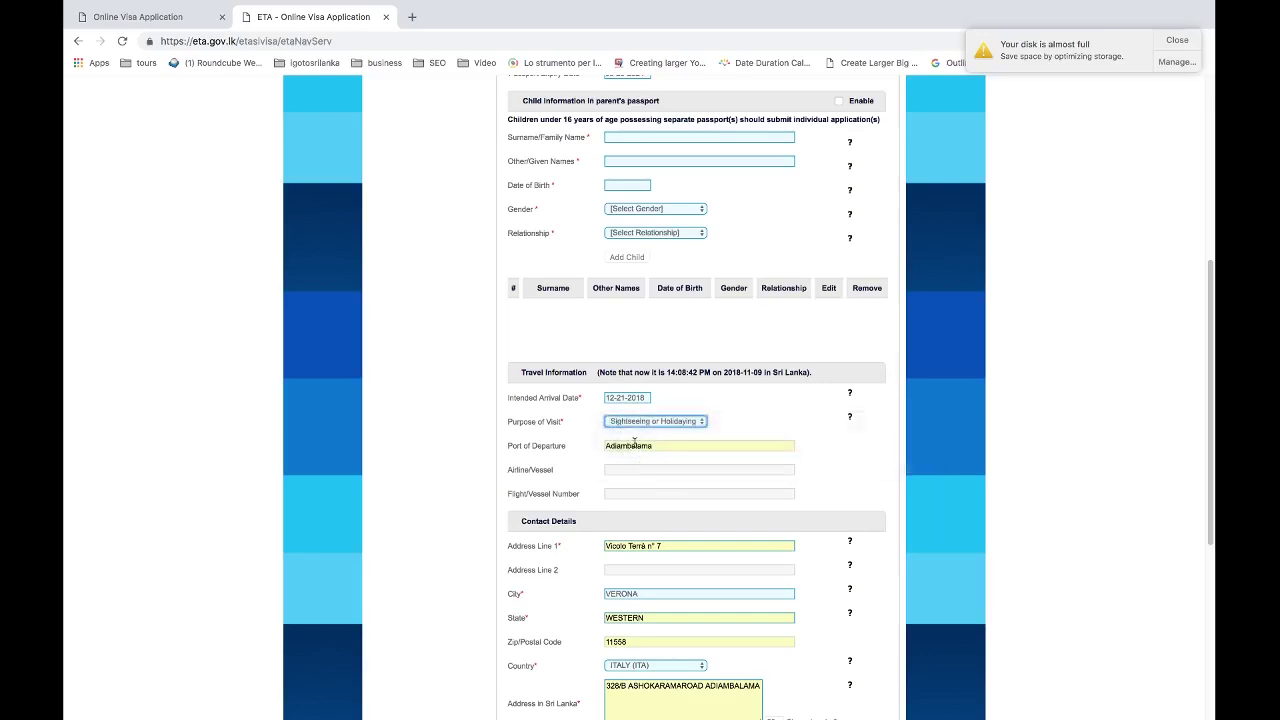
Enter airline OMAN, flight number WY373 and port of departure MILANO.
click(658, 469)
text(WY373)
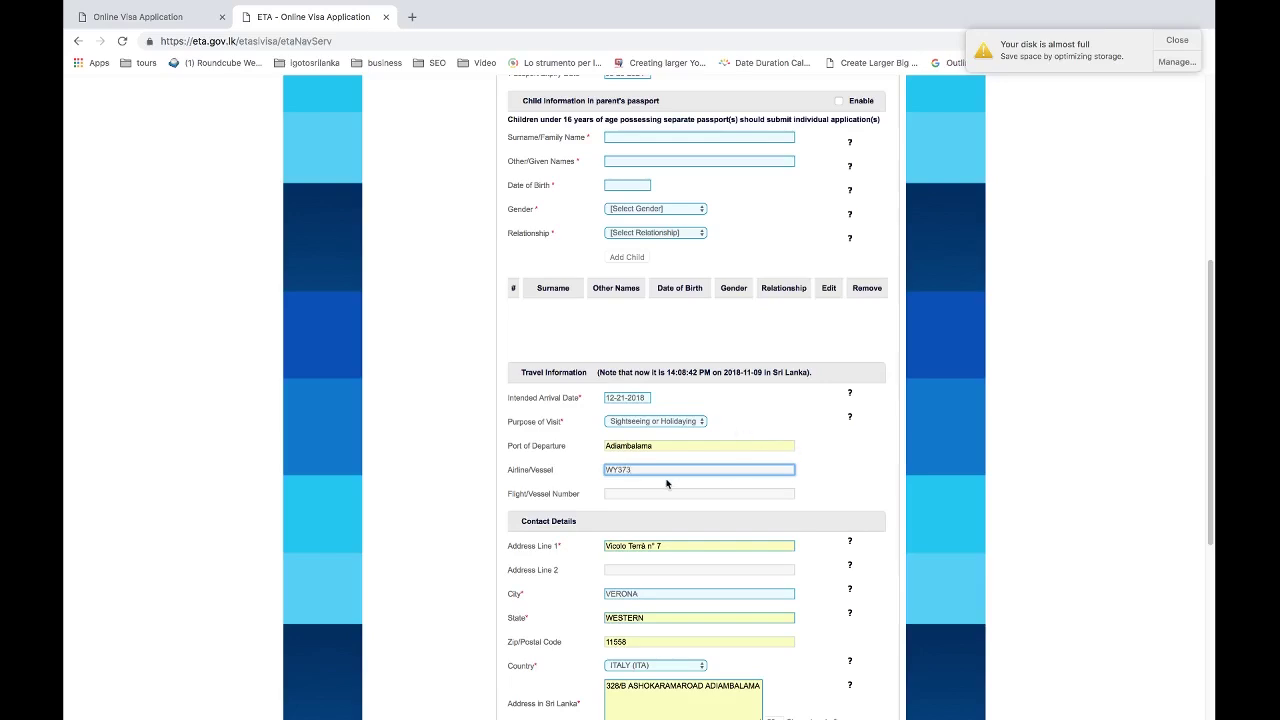
double_click(641, 468)
key(BackSpace)
text(OMAN)
click(699, 493)
text(WY373)
scroll(657, 451, down, 2)
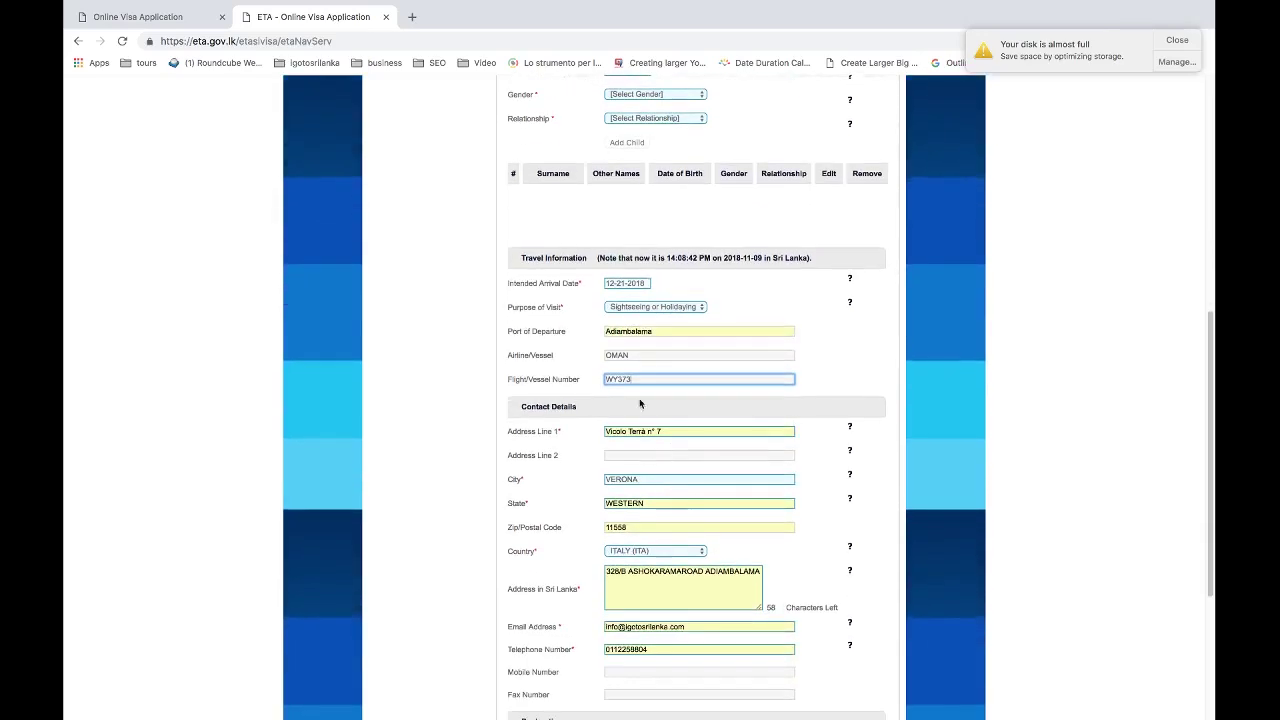
click(657, 331)
text(MILANO)
click(638, 341)
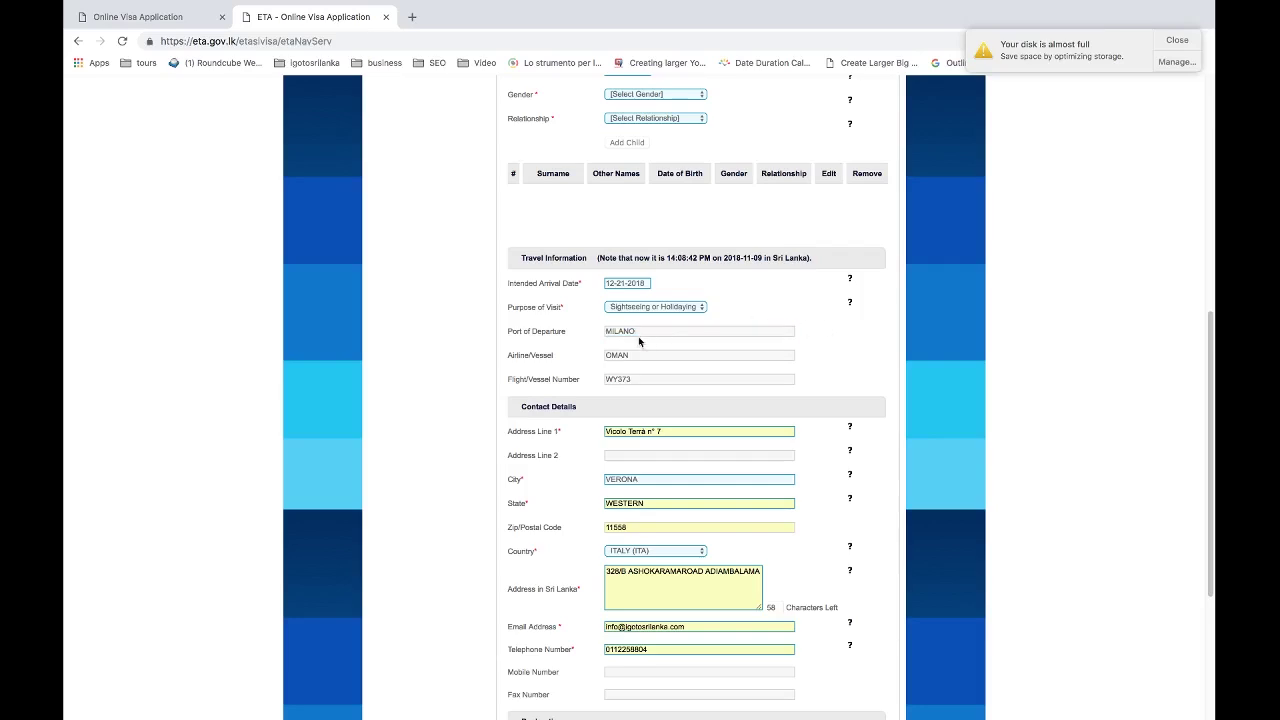
Replace the state with VENETO and the zip code with 37129.
scroll(657, 424, down, 2)
double_click(630, 413)
key(BackSpace)
text(NEVE)
key(BackSpace)
key(BackSpace)
key(BackSpace)
key(BackSpace)
text(V)
click(633, 440)
double_click(633, 440)
text(37129)
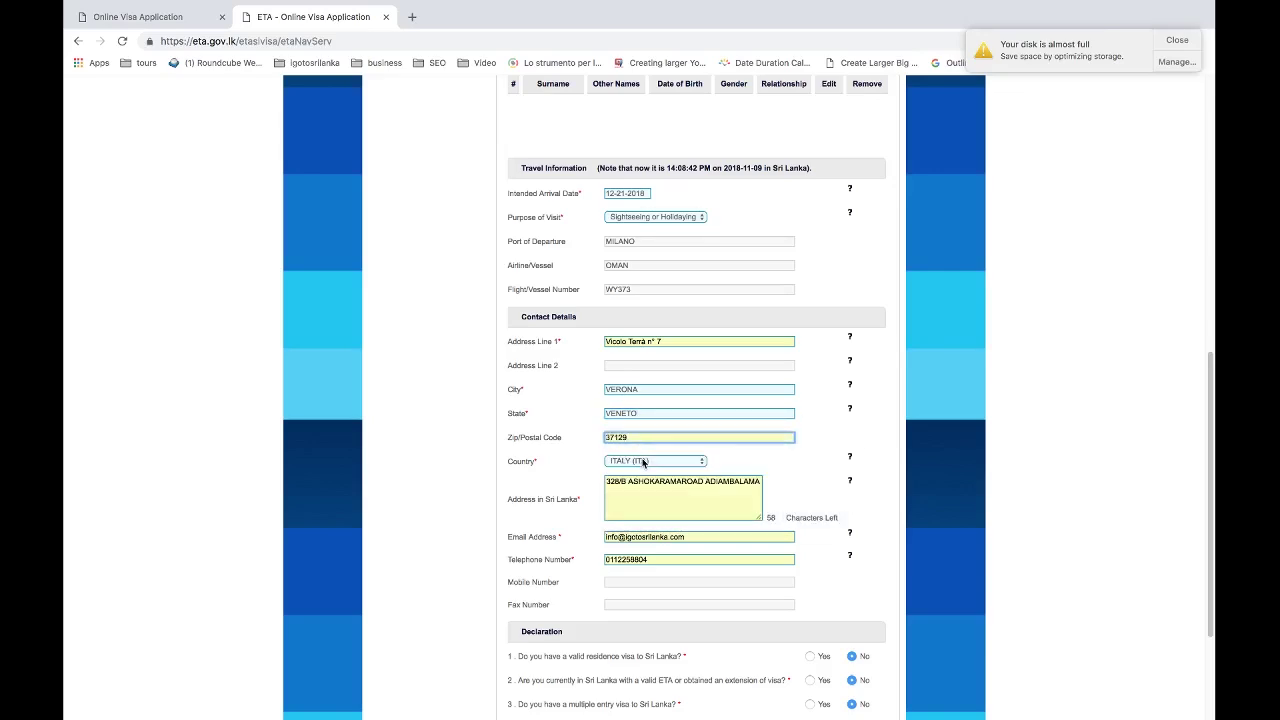
key(Tab)
Fill the telephone and contact fields from Chrome's saved address.
scroll(643, 462, down, 2)
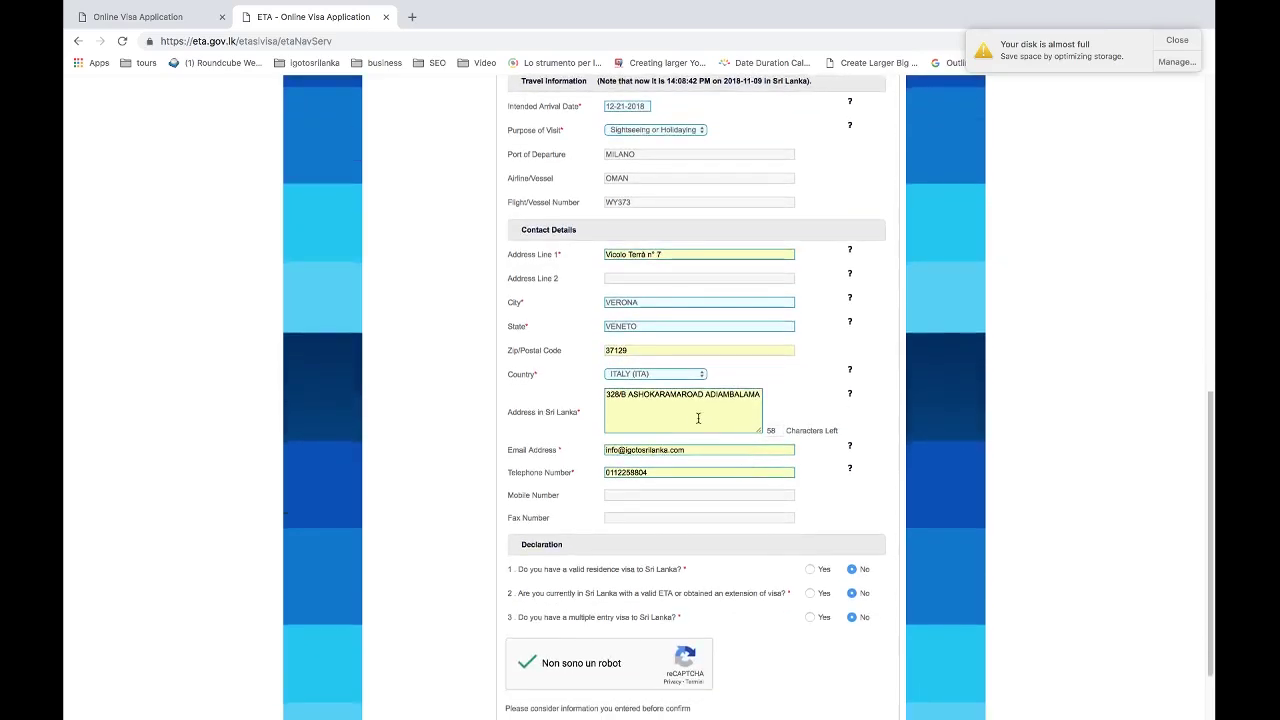
click(641, 474)
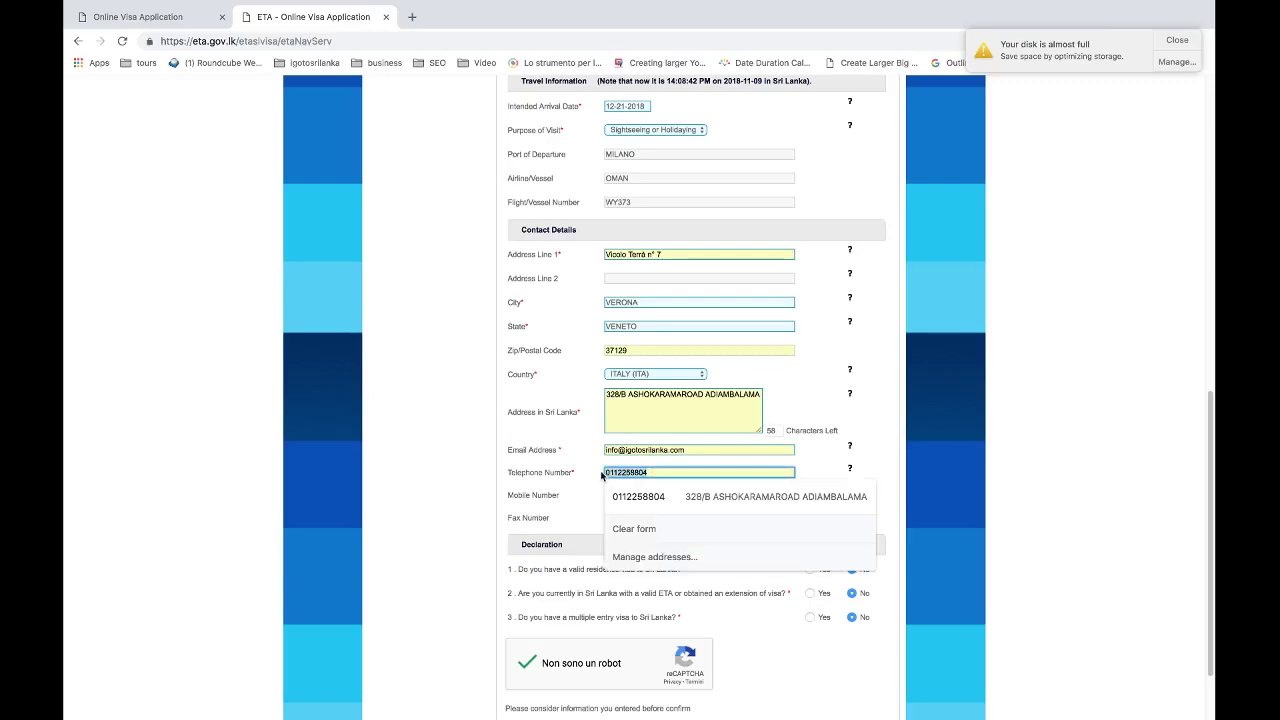
click(650, 506)
scroll(646, 420, down, 2)
Solve the reCAPTCHA shop-front images, tick the declaration and submit for review.
click(521, 575)
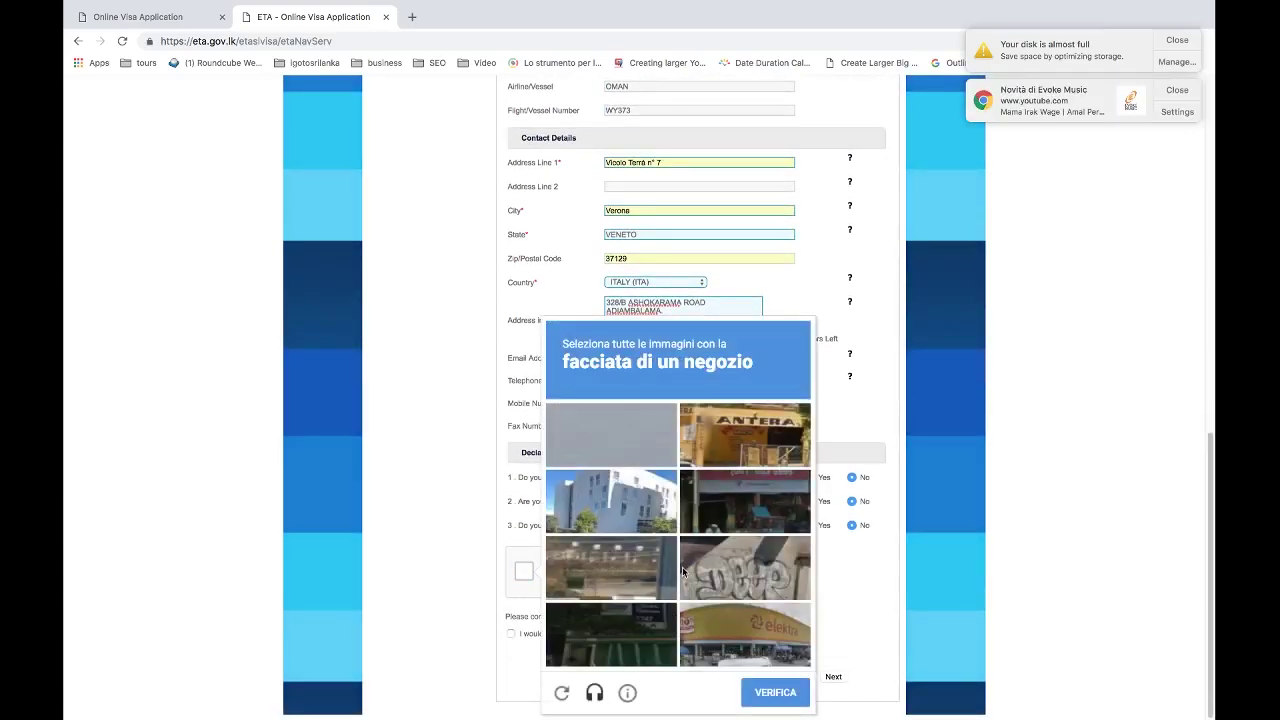
click(759, 431)
click(752, 616)
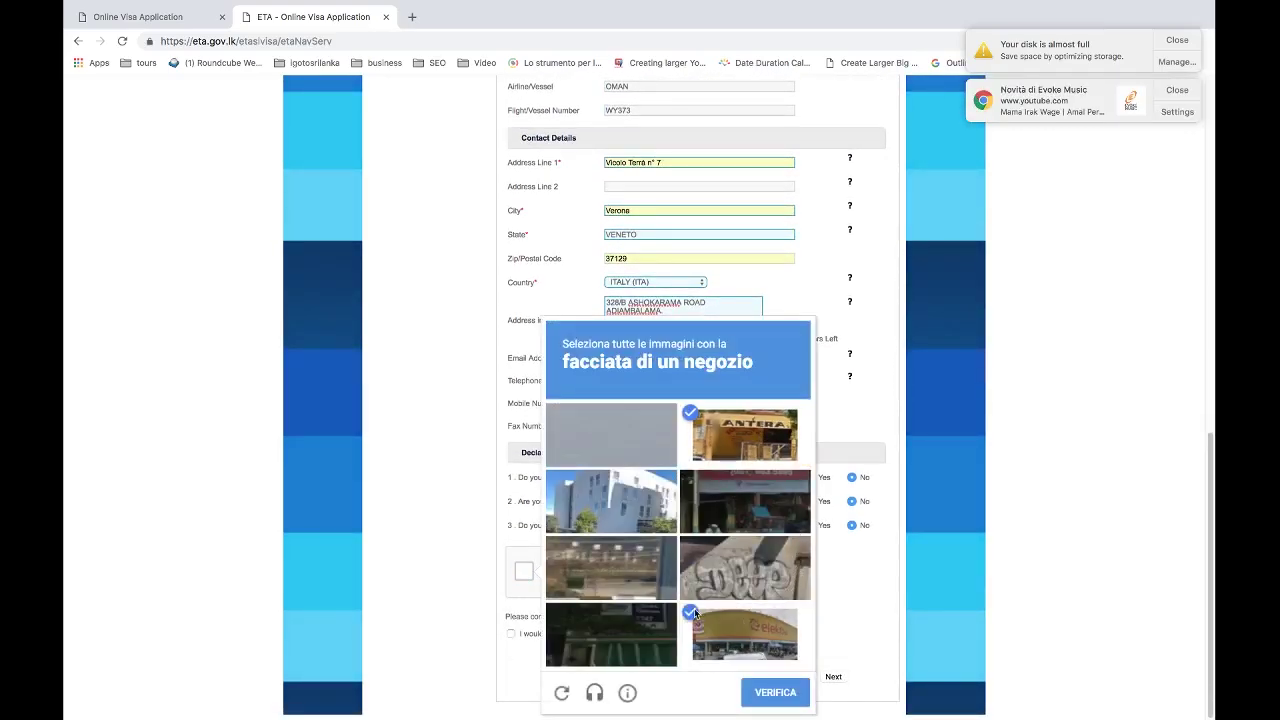
click(763, 485)
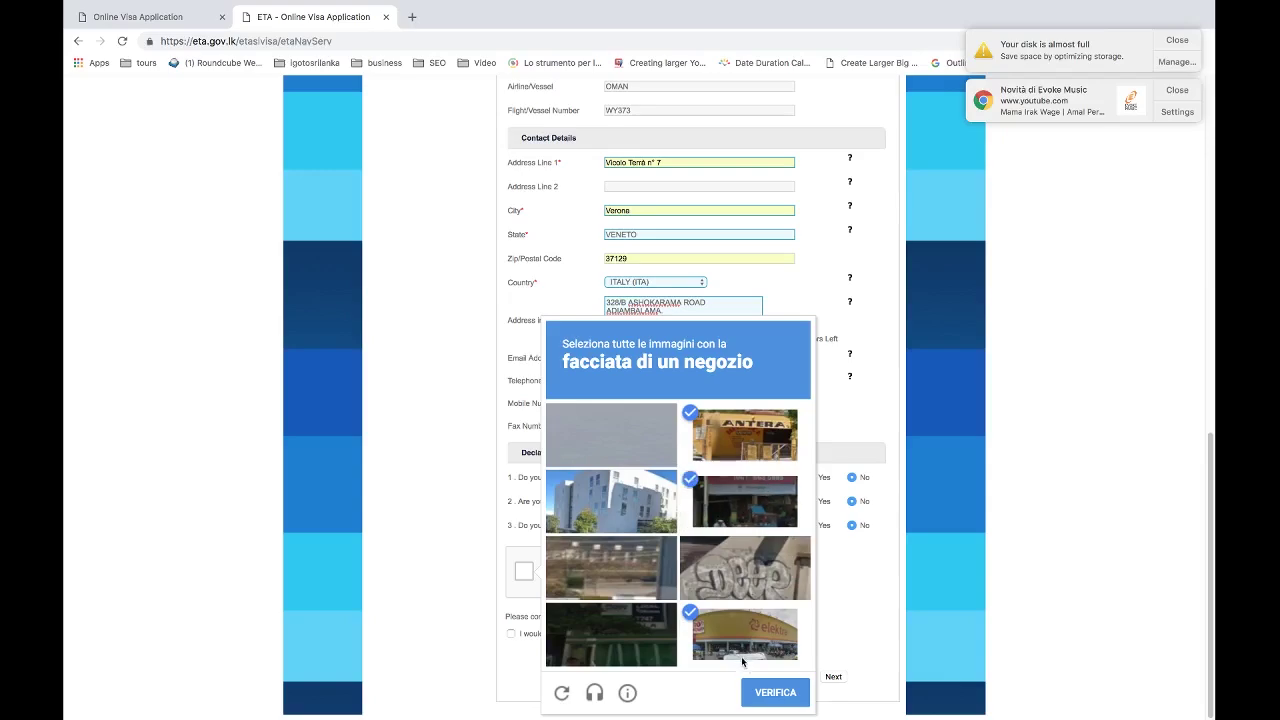
click(770, 693)
click(511, 634)
click(833, 677)
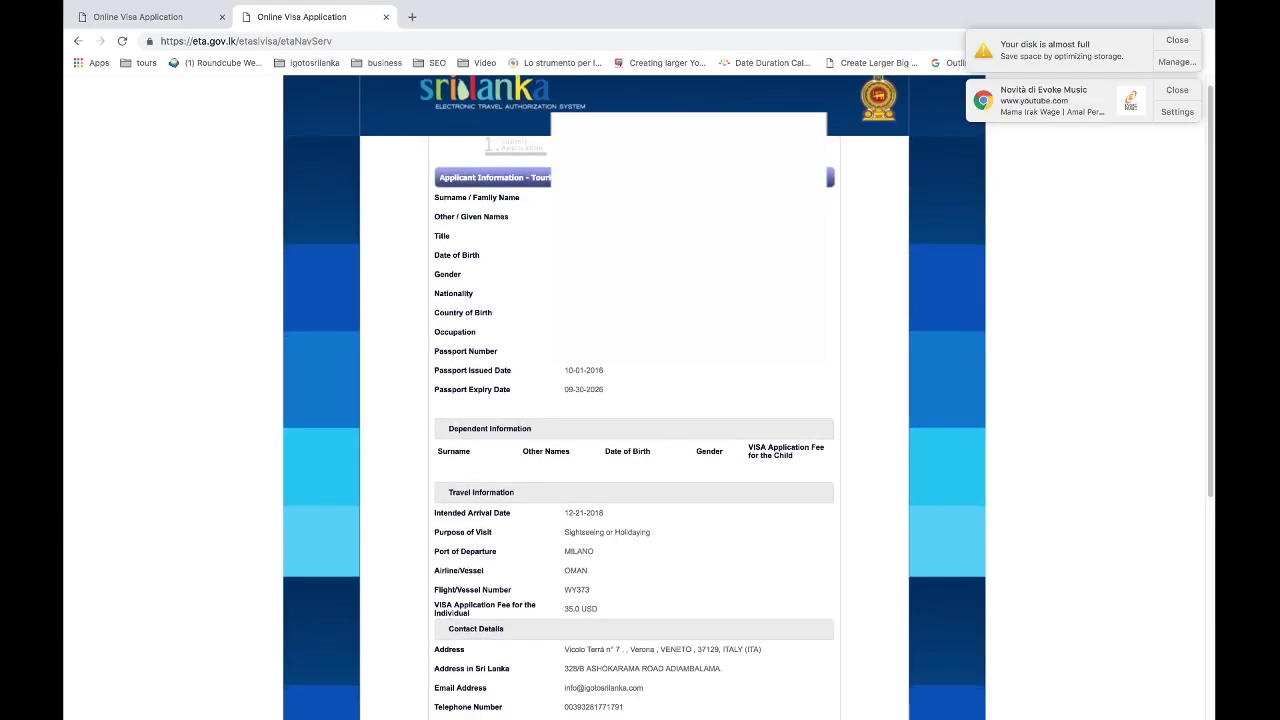
Confirm the reviewed application, accept both alerts and choose card payment.
scroll(634, 400, down, 1)
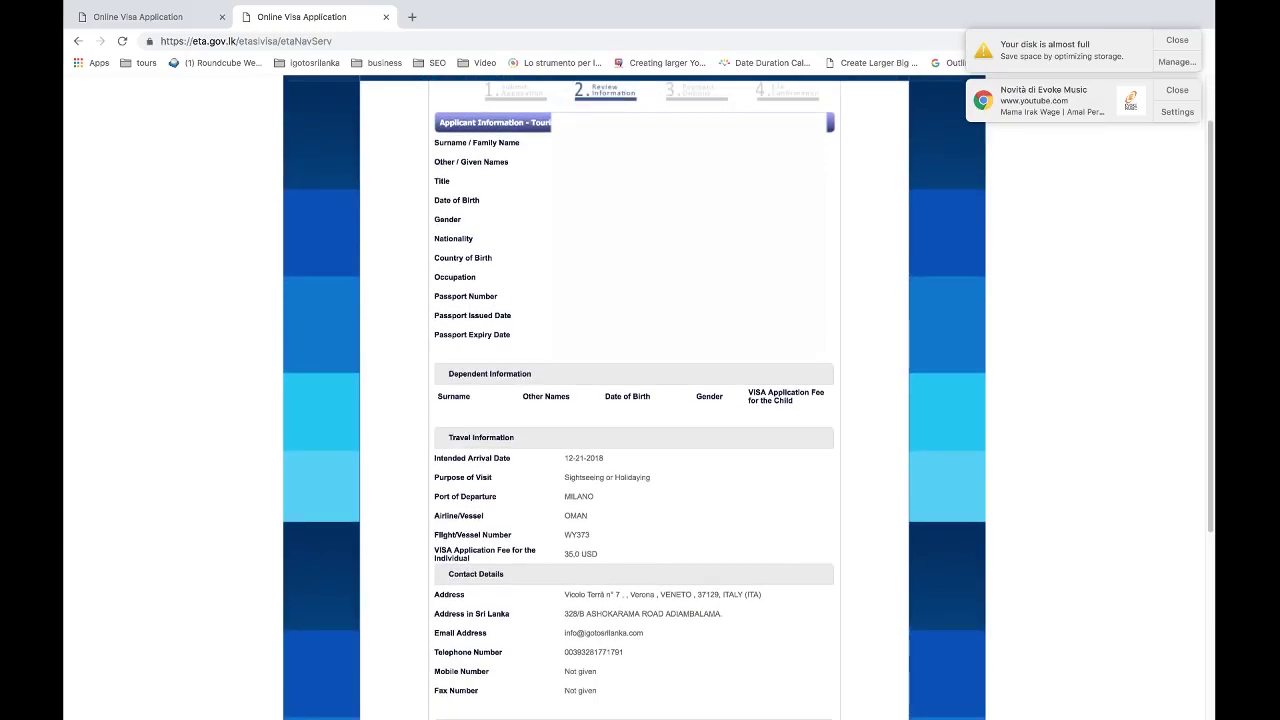
scroll(634, 400, up, 1)
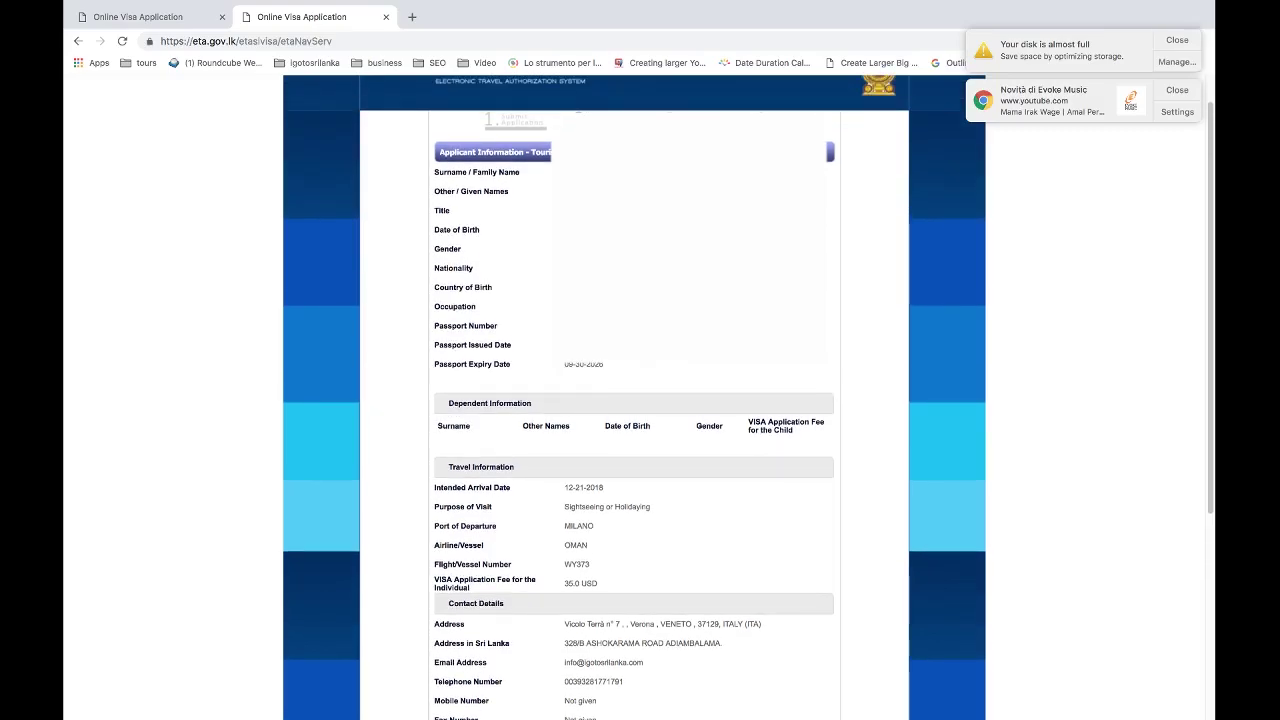
scroll(634, 400, down, 1)
scroll(634, 400, up, 1)
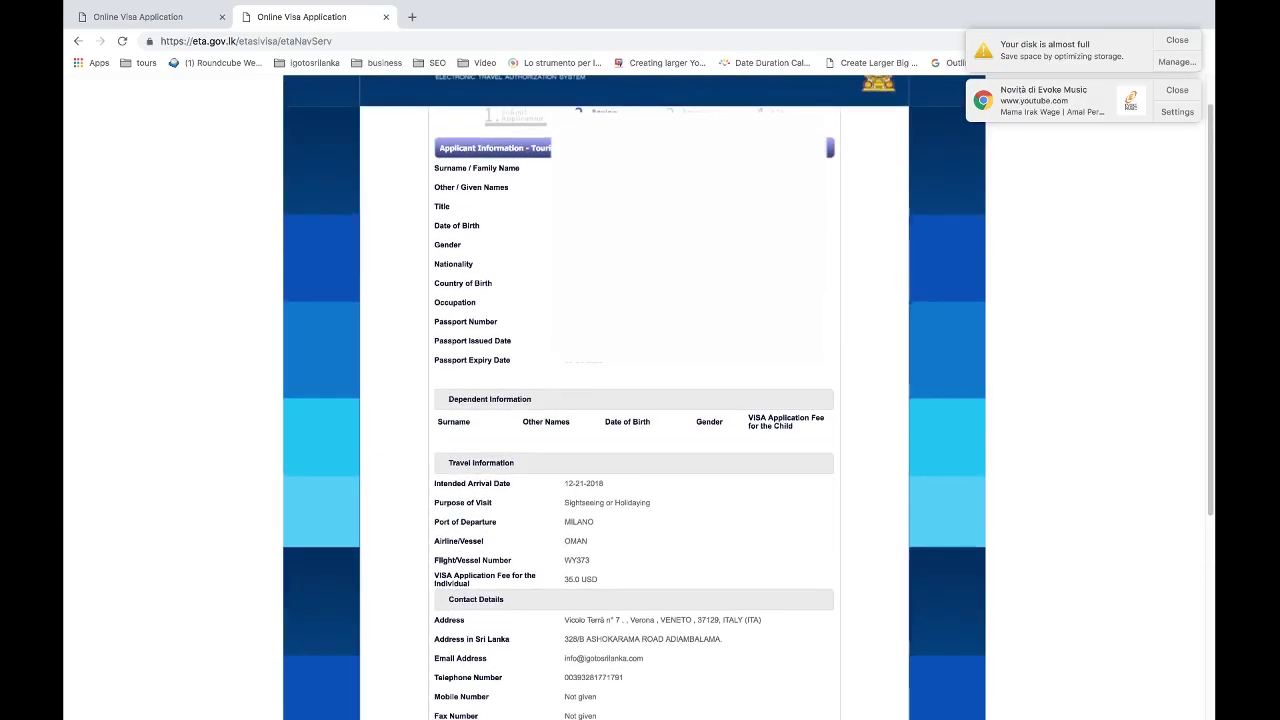
scroll(780, 600, down, 5)
click(787, 694)
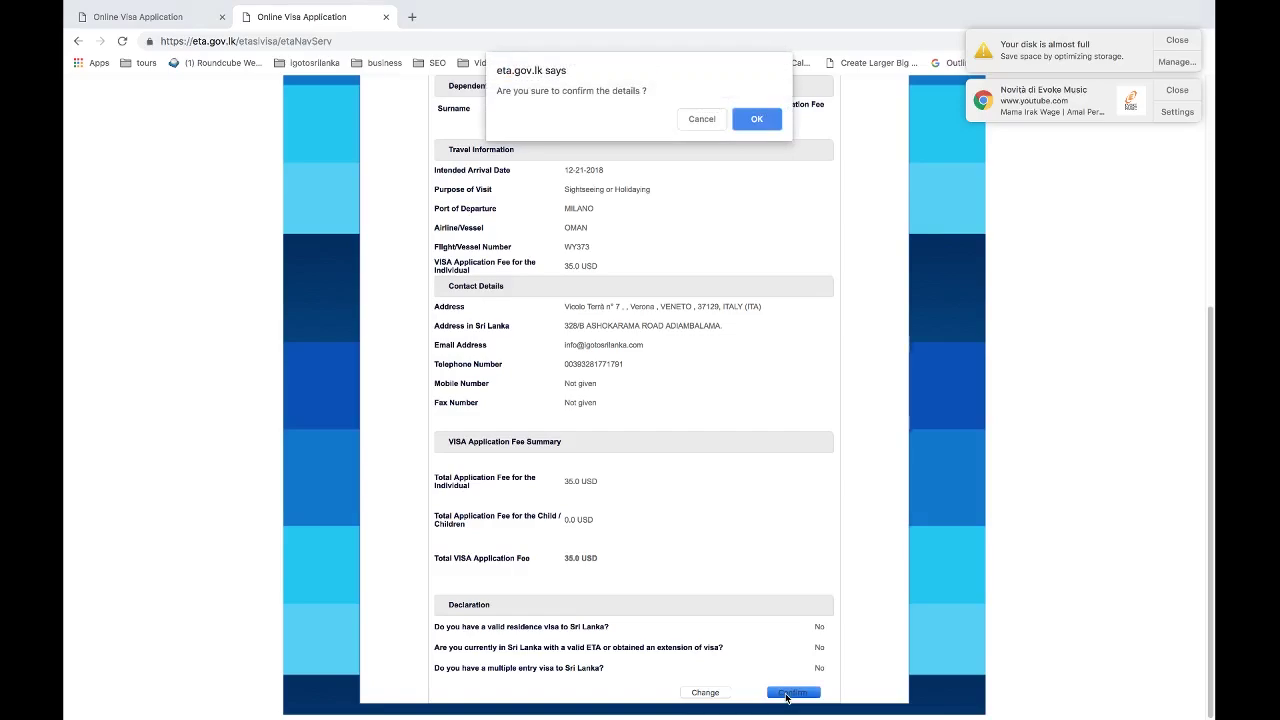
click(752, 120)
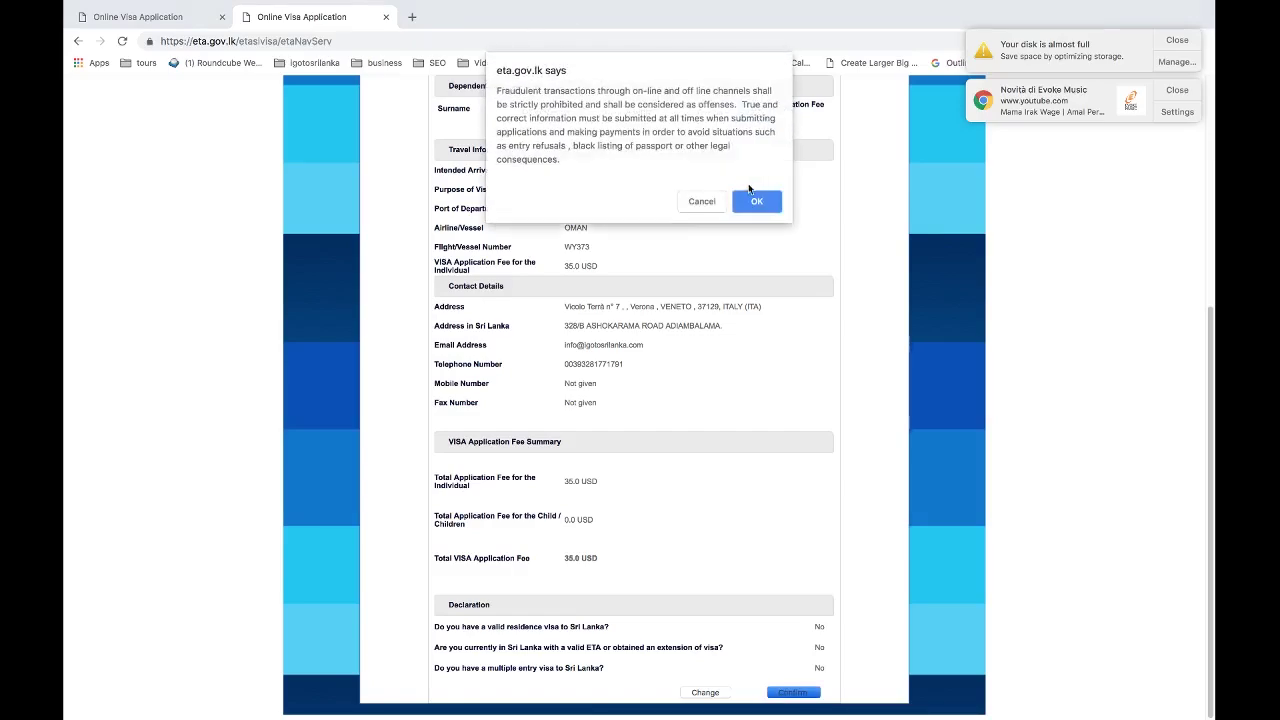
click(762, 199)
click(525, 218)
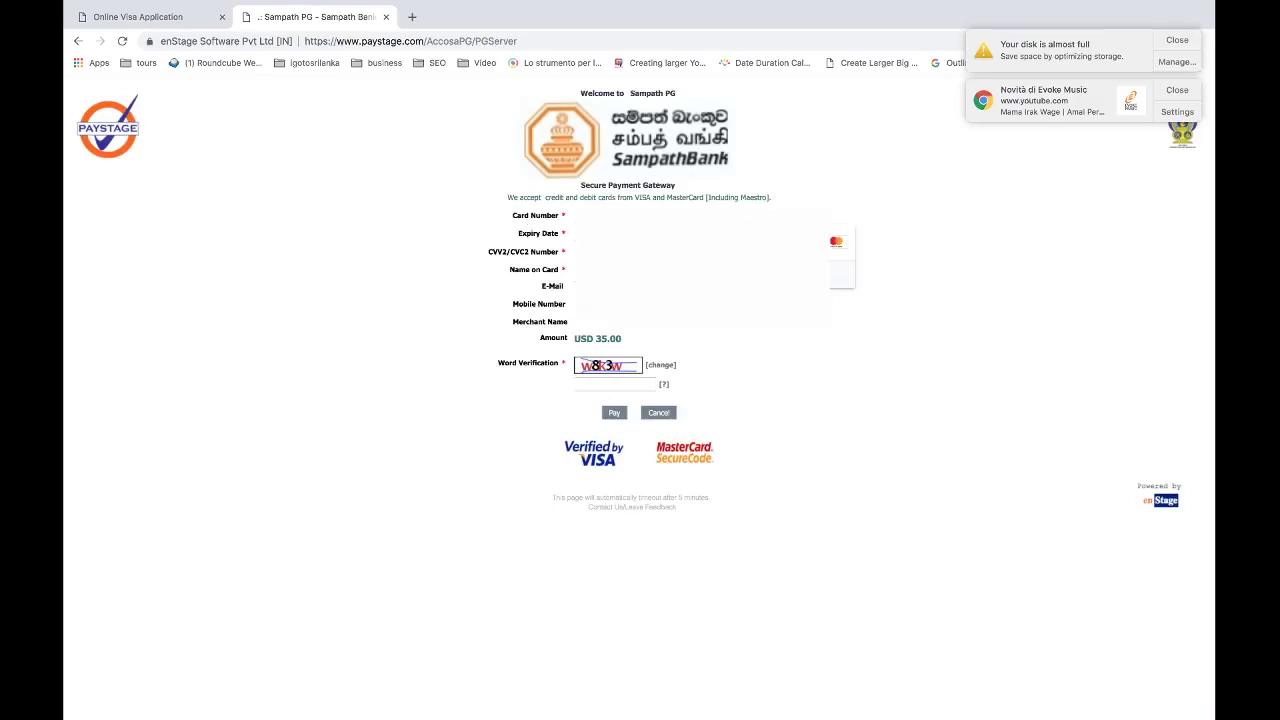
Pick the card expiry month and year, complete the cardholder fields and pay USD 35.00.
click(591, 234)
click(605, 343)
click(635, 234)
click(634, 278)
click(620, 270)
click(620, 287)
key(Escape)
click(610, 413)
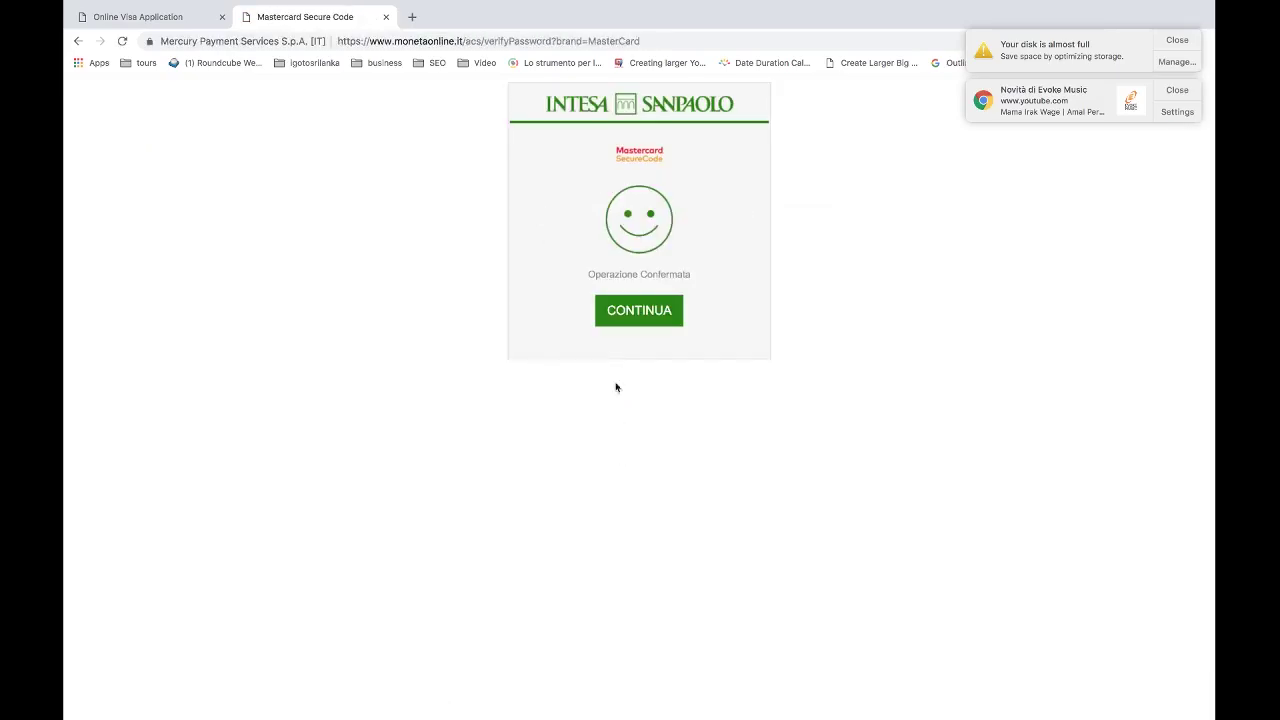
Confirm the card verification and acknowledge the payment success to reach the USD 35 ETA receipt.
click(631, 307)
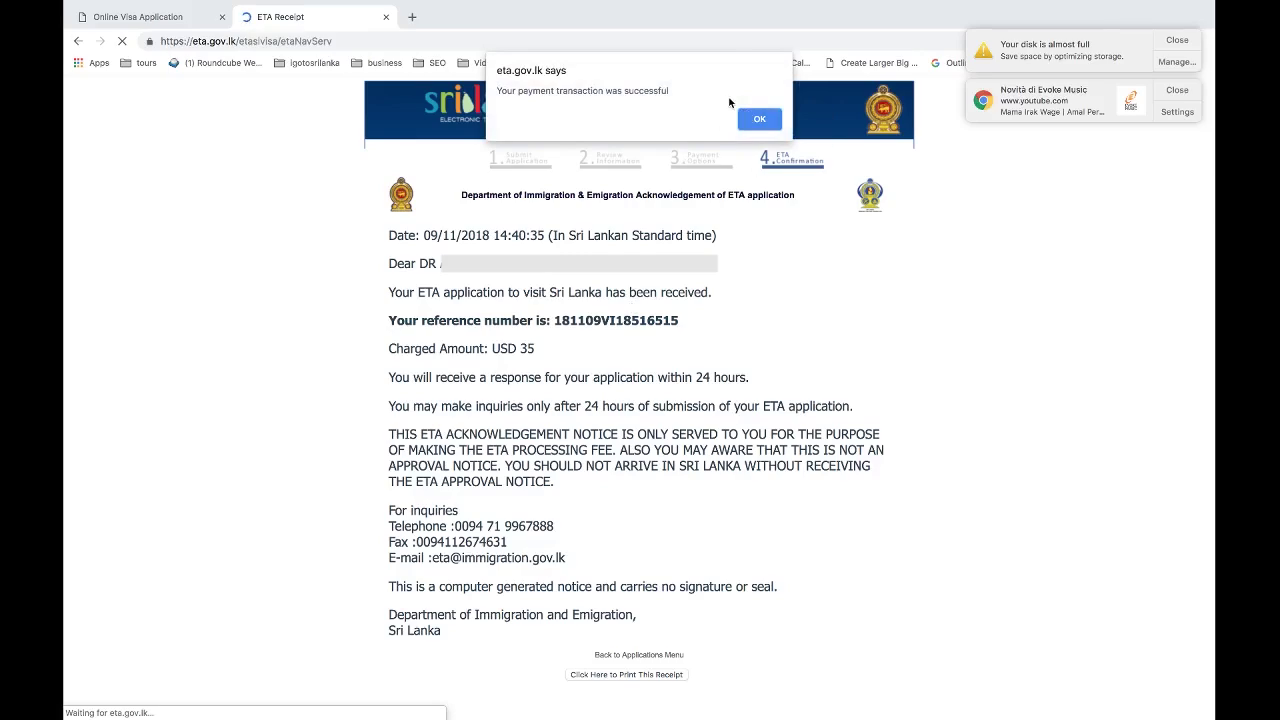
click(777, 118)
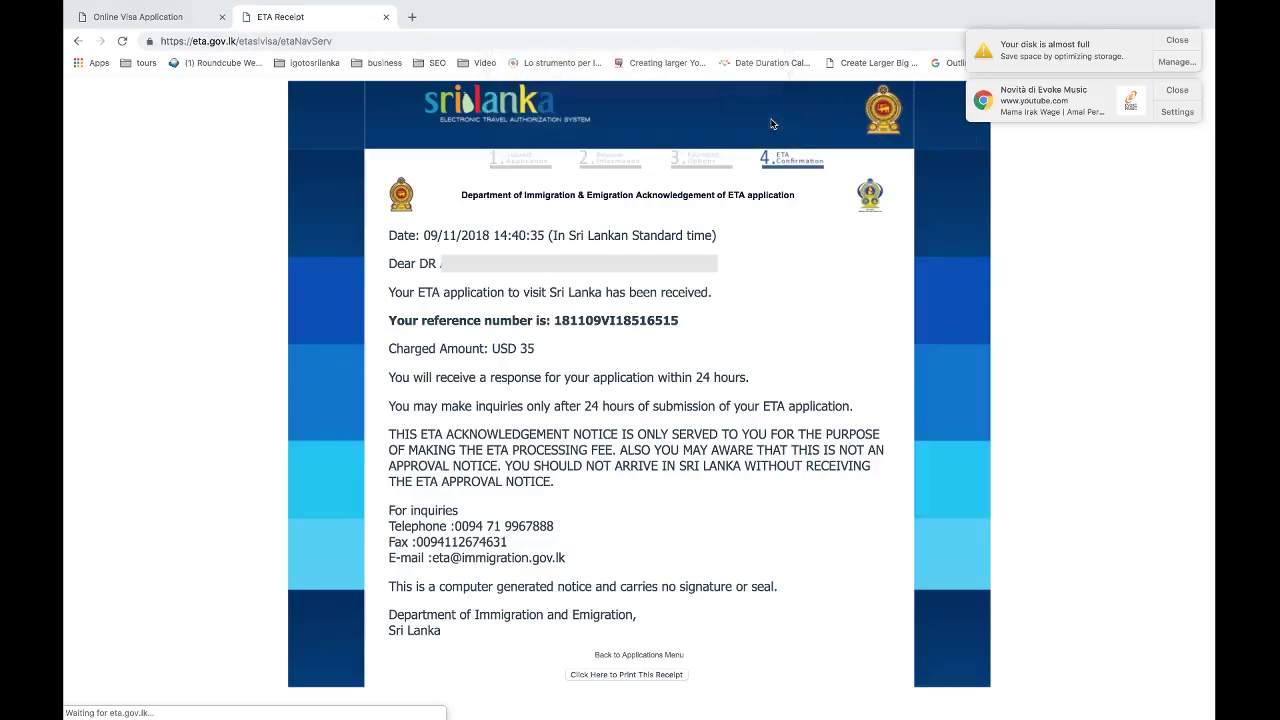